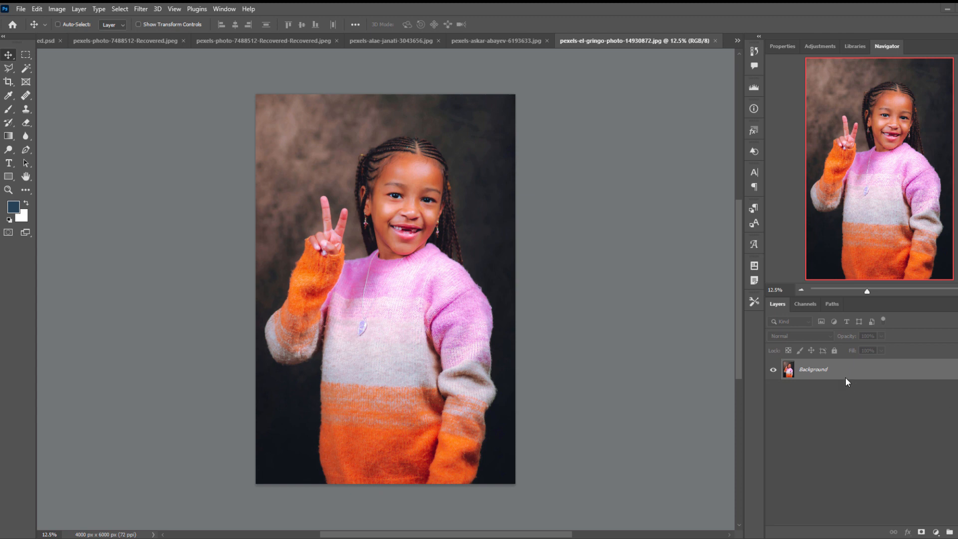
Unlock the Background layer and convert the photo from RGB to Grayscale mode, discarding the color information.
left_click(957, 369)
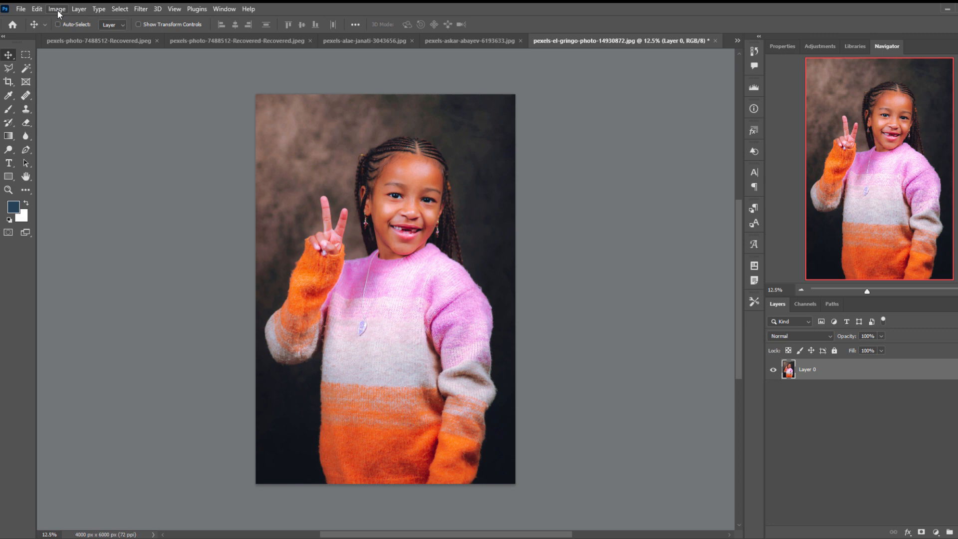
left_click(57, 10)
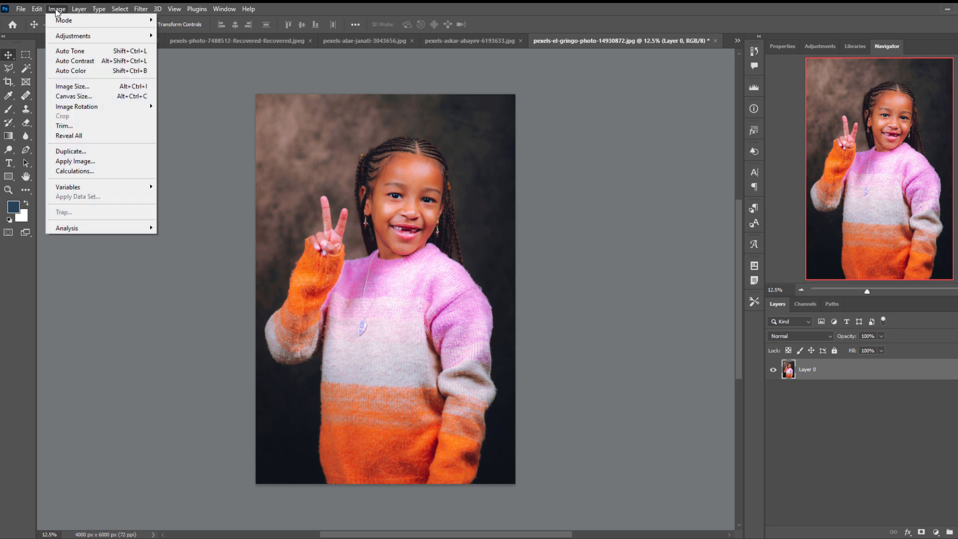
mouse_move(69, 22)
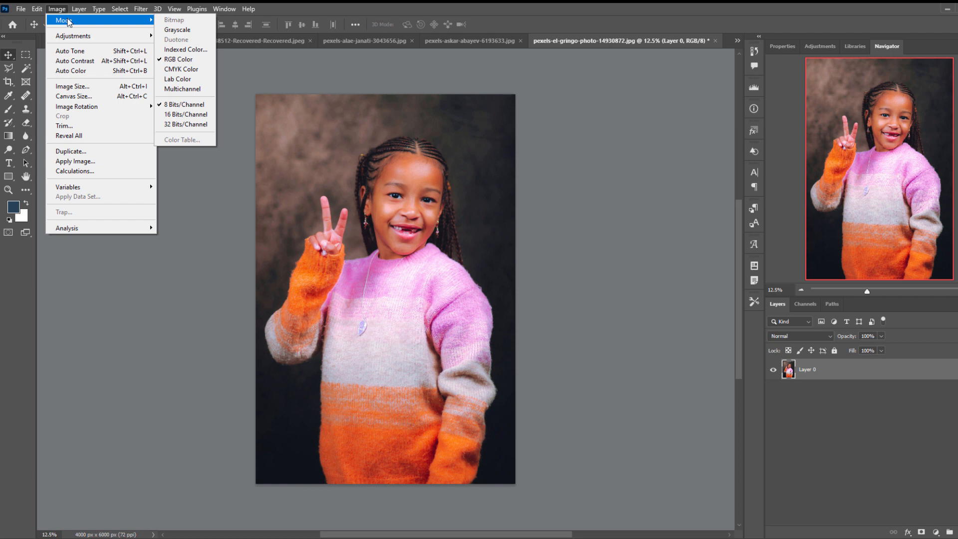
left_click(189, 30)
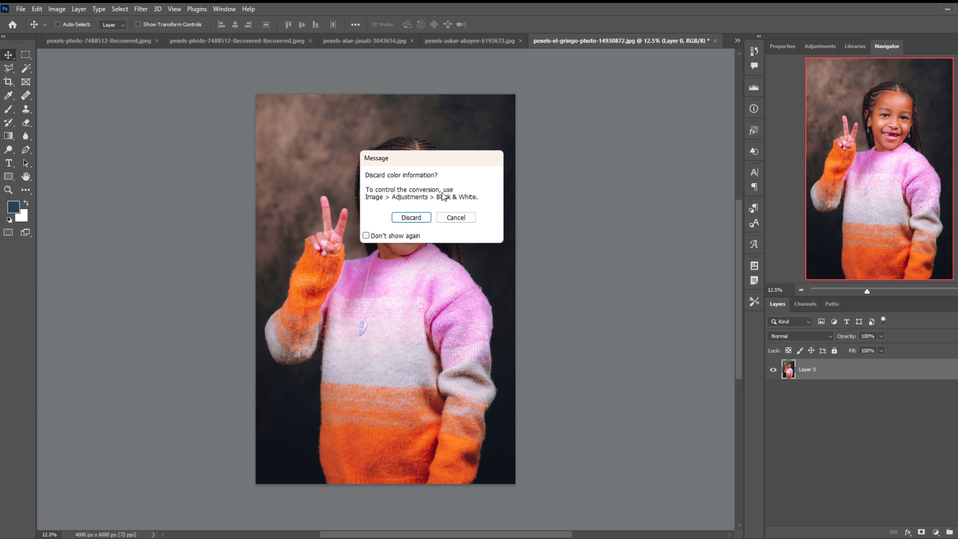
left_click(416, 220)
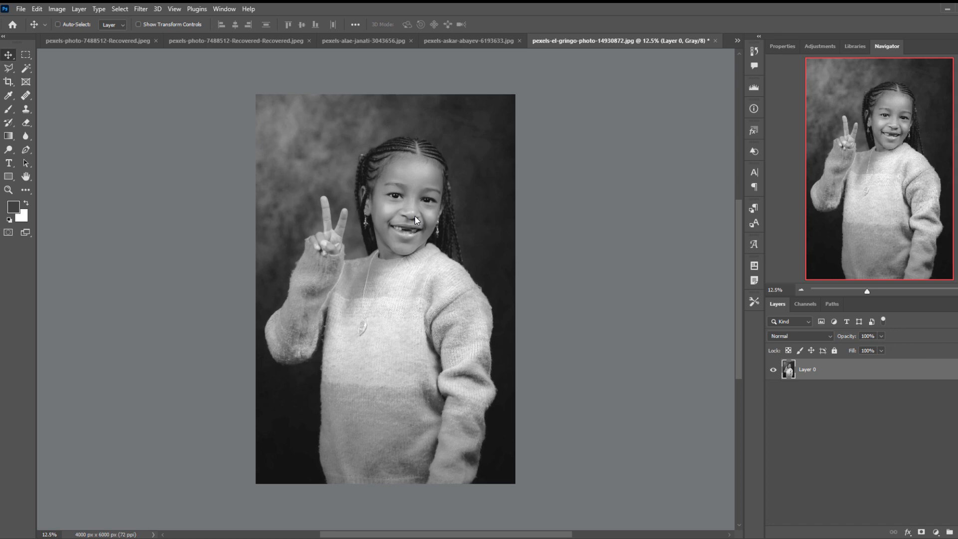
Inspect the grayscale portrait at closer range and review the image modes available for it.
scroll(415, 217, "up", 5)
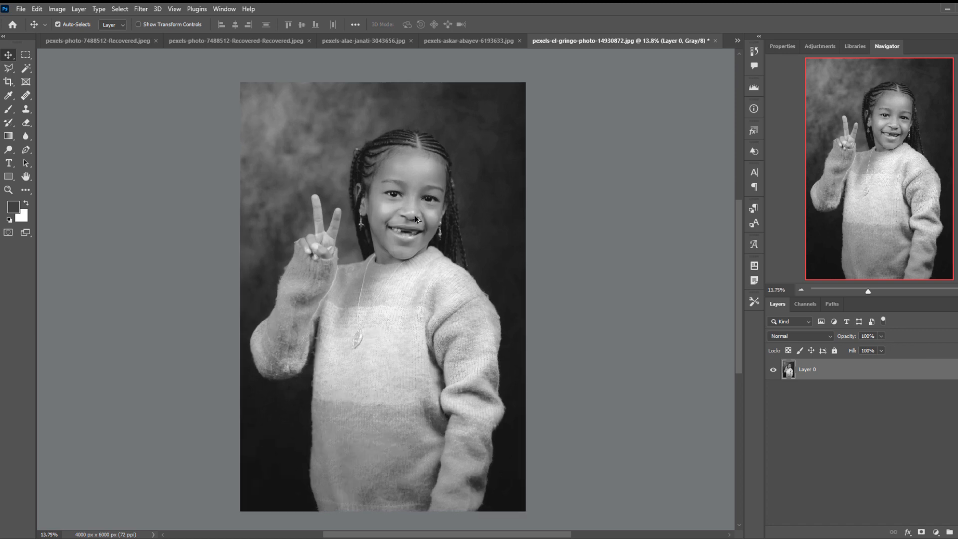
scroll(414, 219, "up", 5)
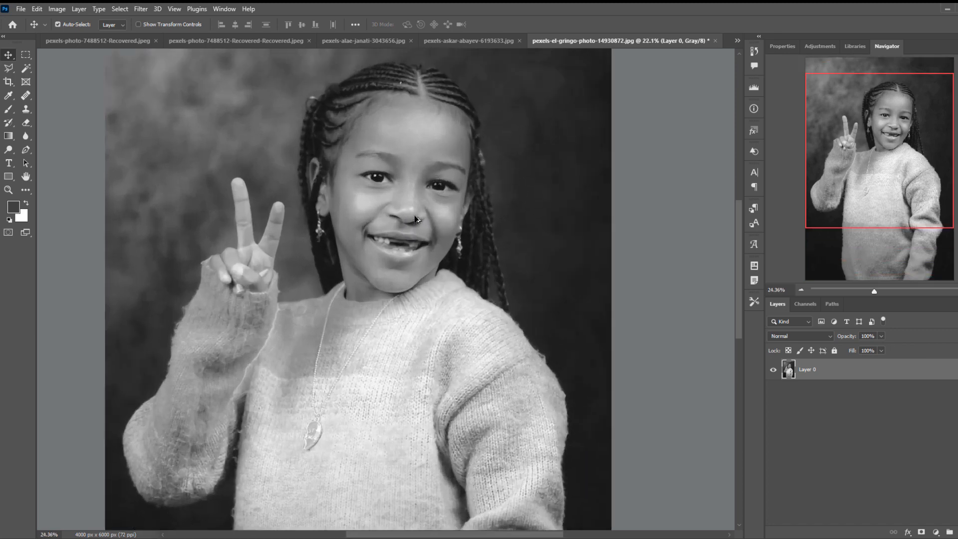
scroll(415, 218, "down", 3)
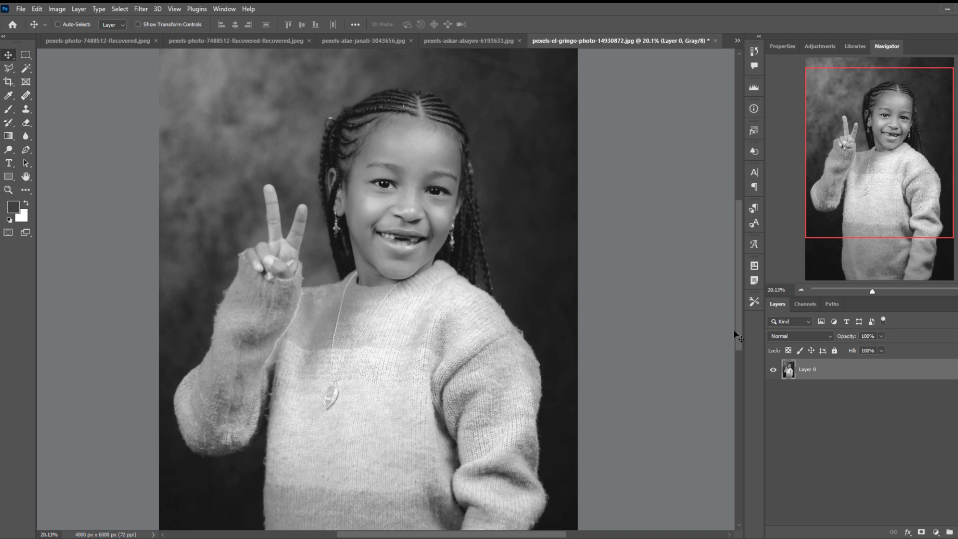
mouse_move(862, 193)
left_mouse_down()
mouse_move(863, 206)
mouse_move(862, 190)
left_mouse_up()
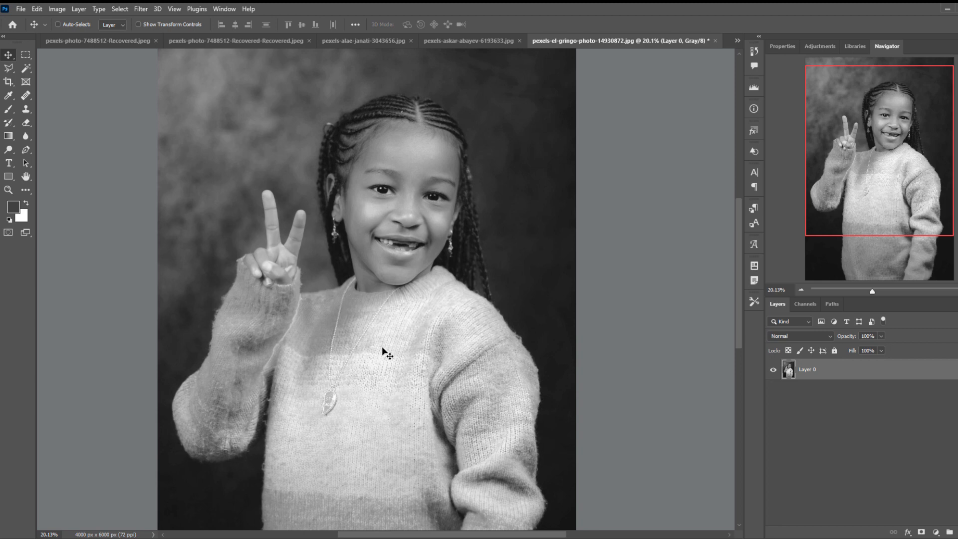
left_click(58, 8)
mouse_move(75, 20)
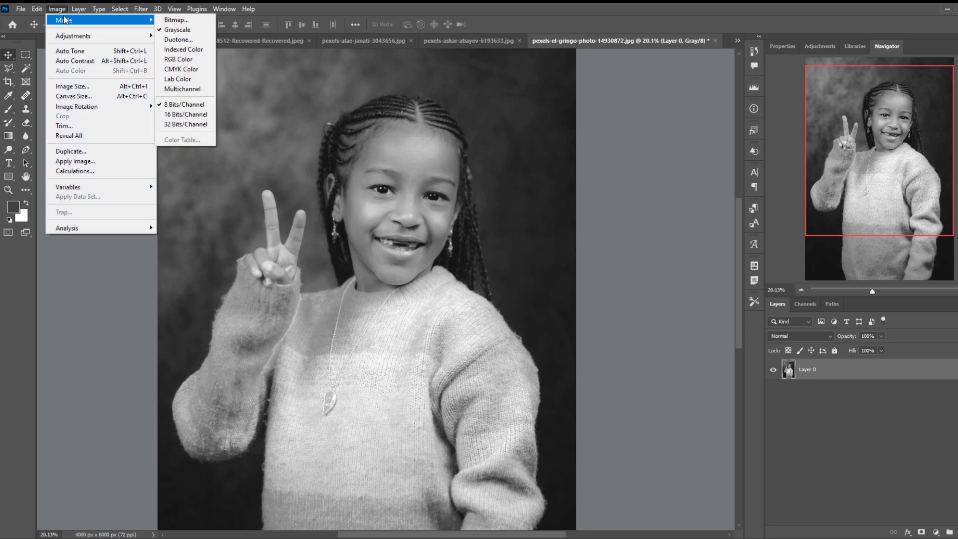
left_click(614, 178)
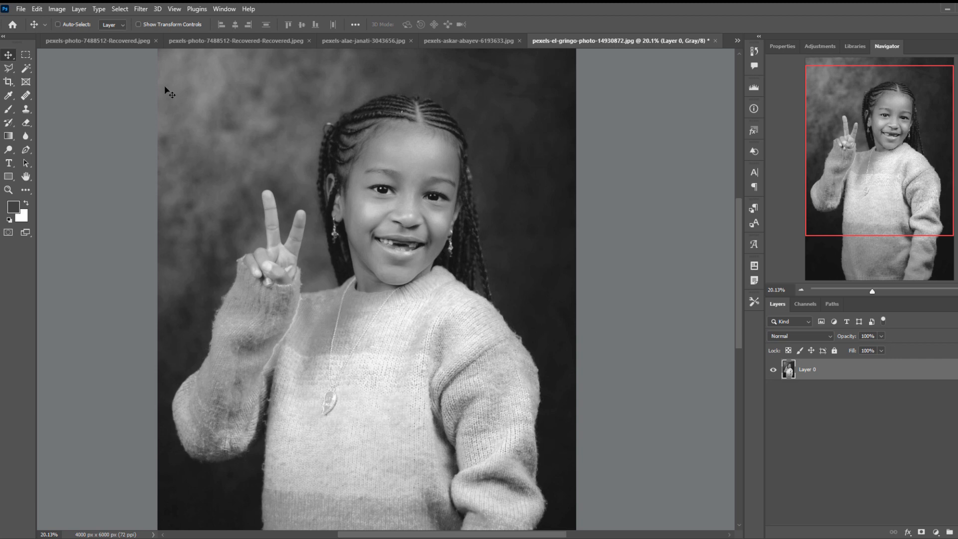
Magnify the edge of the hair down to individual pixels to examine the gray tones, and return to the portrait.
scroll(314, 145, "up", 15)
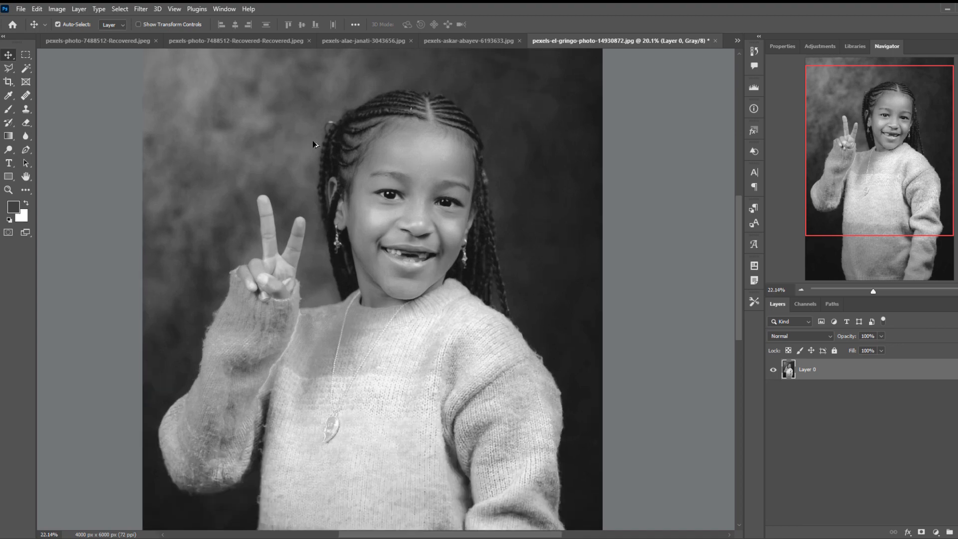
scroll(327, 156, "up", 15)
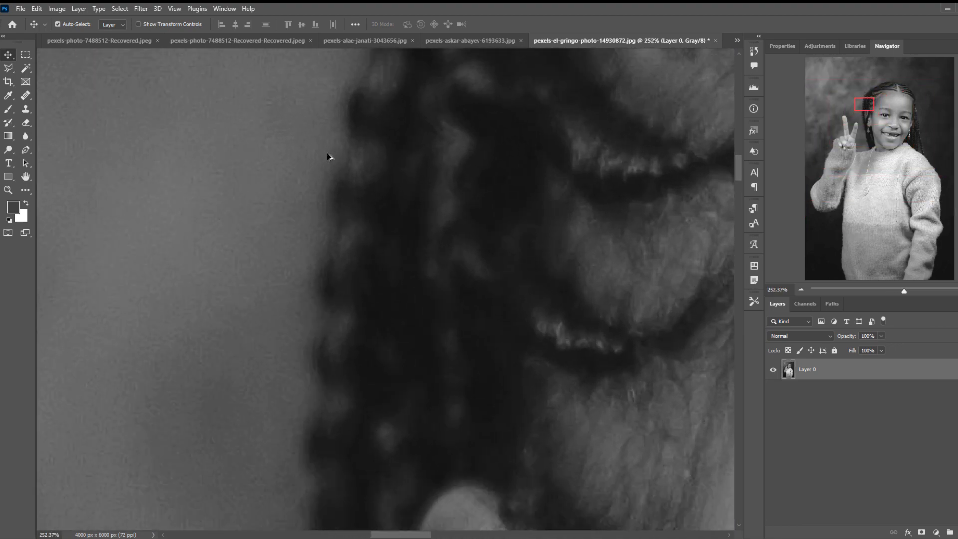
scroll(328, 157, "up", 8)
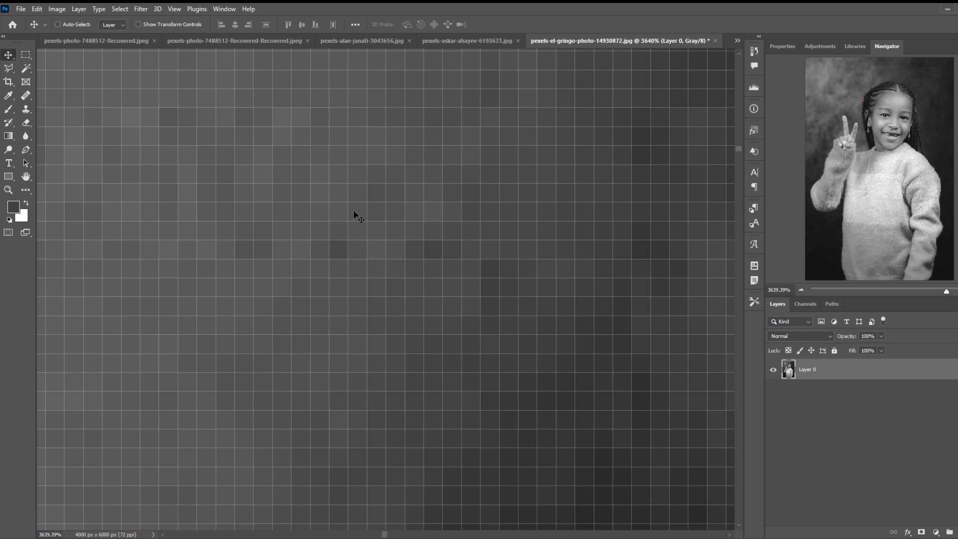
scroll(359, 214, "down", 8)
scroll(359, 213, "down", 10)
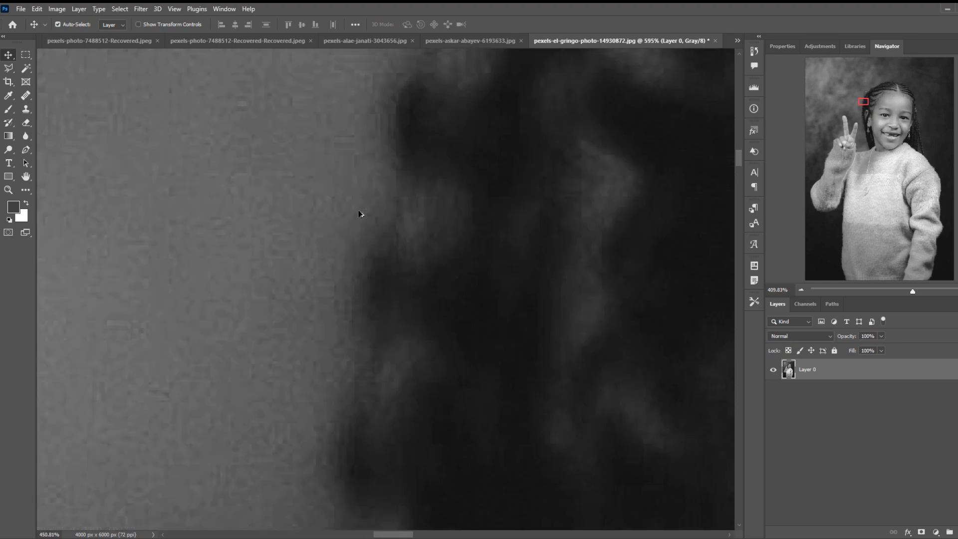
scroll(359, 214, "down", 4)
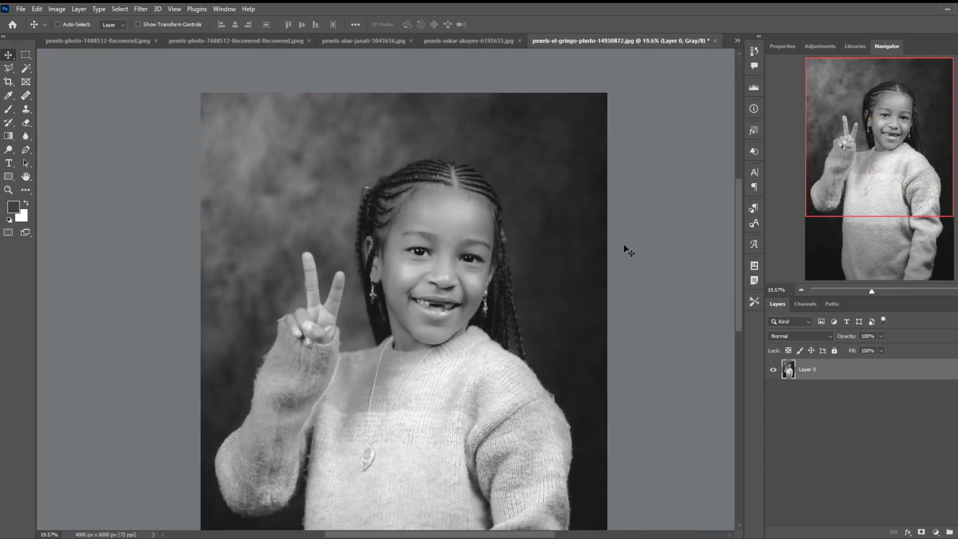
left_click_drag(737, 242, 739, 253)
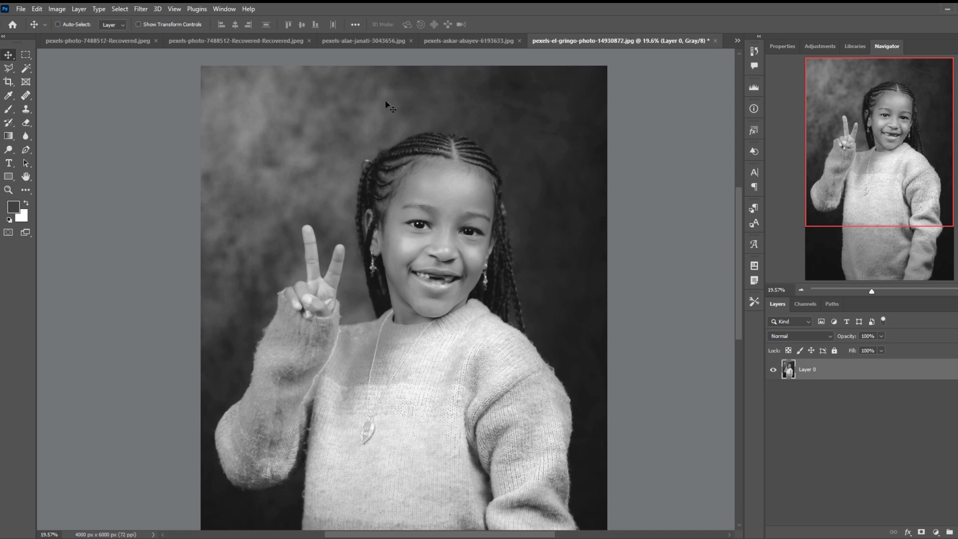
Convert the photo to Bitmap mode, flattening the layers, with 72 pixels/inch output and the Diffusion Dither method.
left_click(50, 8)
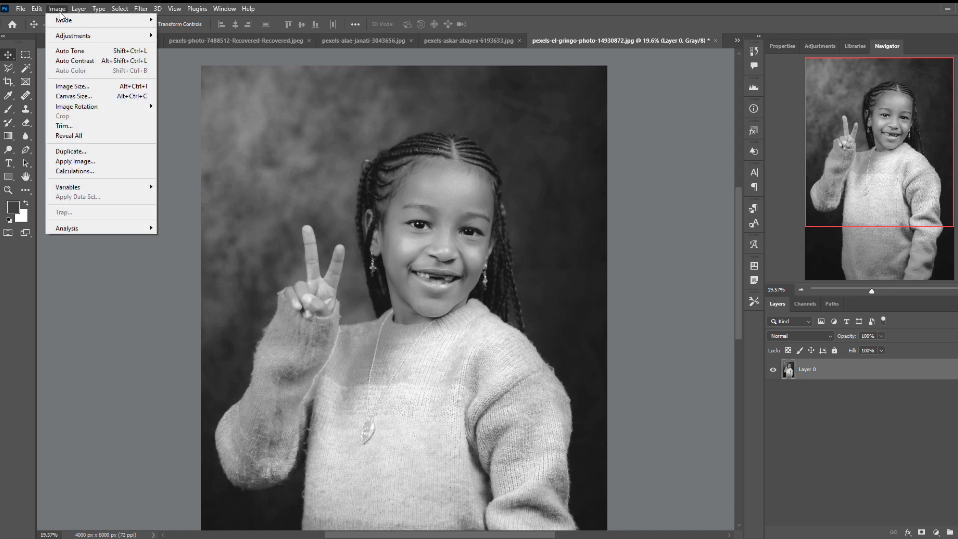
mouse_move(74, 20)
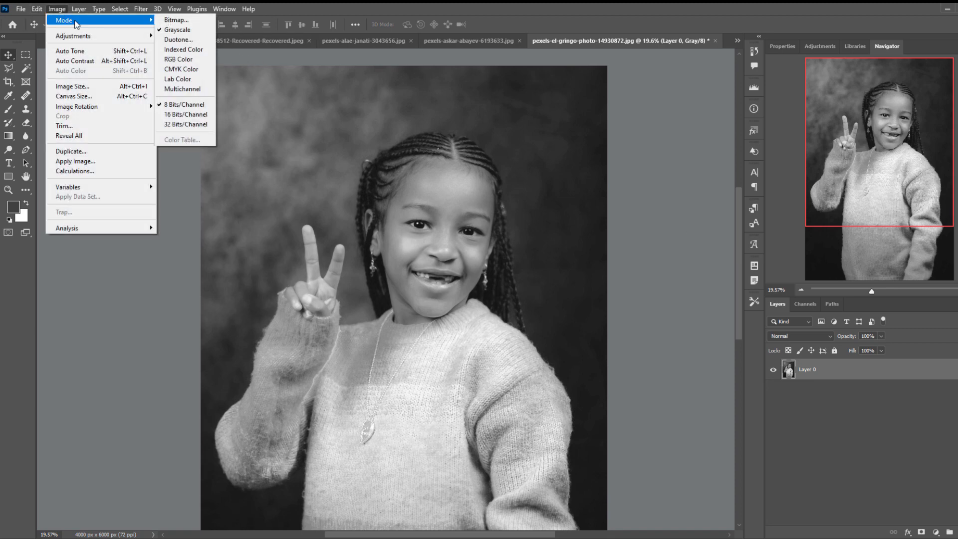
left_click(176, 21)
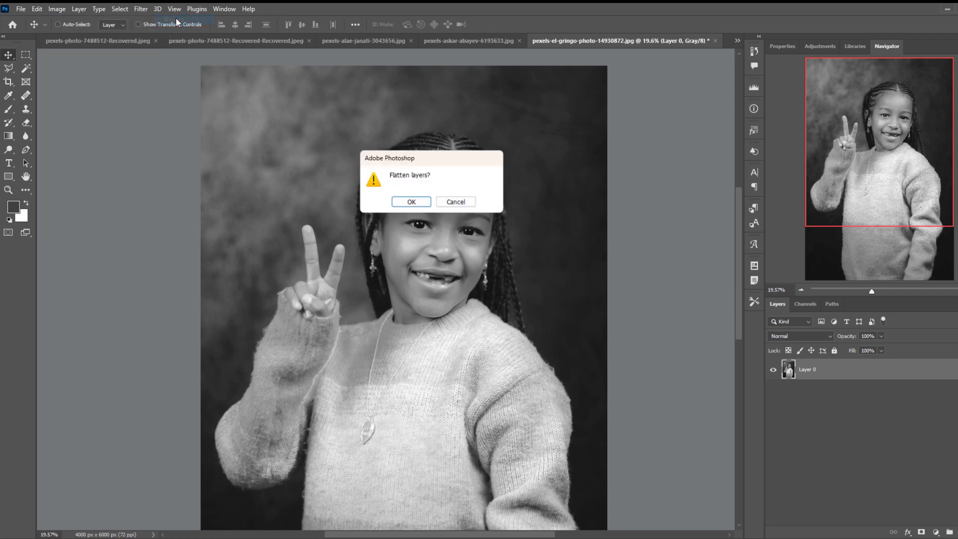
left_click(412, 202)
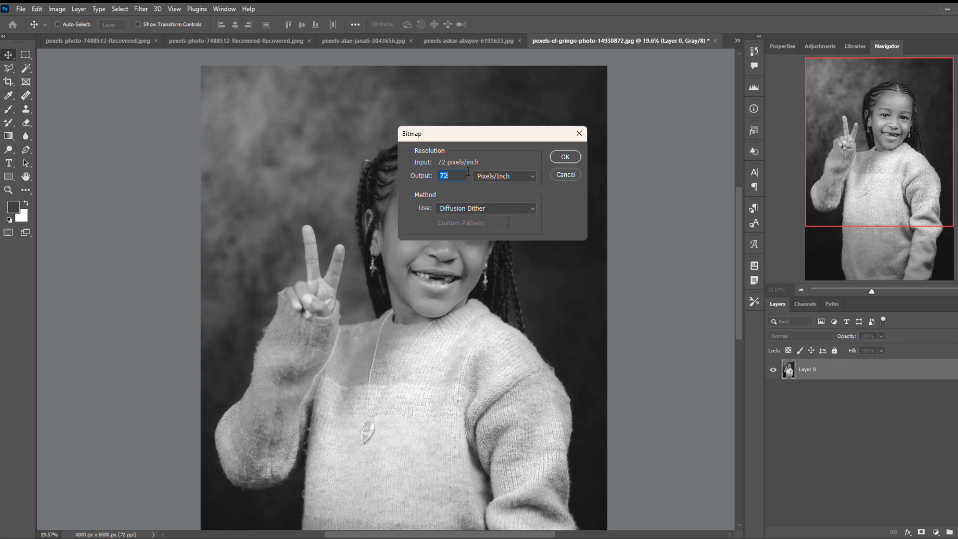
left_click(564, 158)
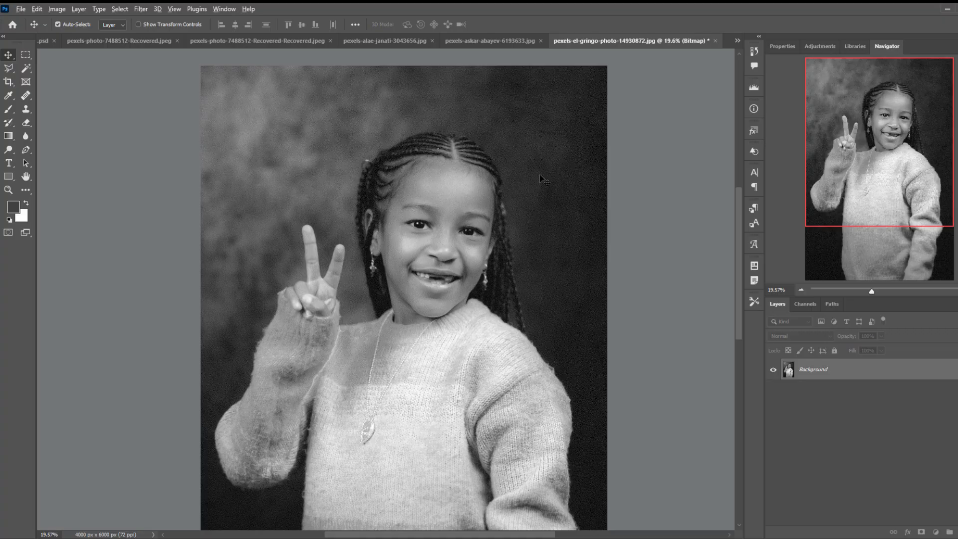
Examine the bitmap's black-and-white dither pattern on the face and dark background at several magnifications.
scroll(540, 176, "up", 9)
scroll(541, 179, "up", 5)
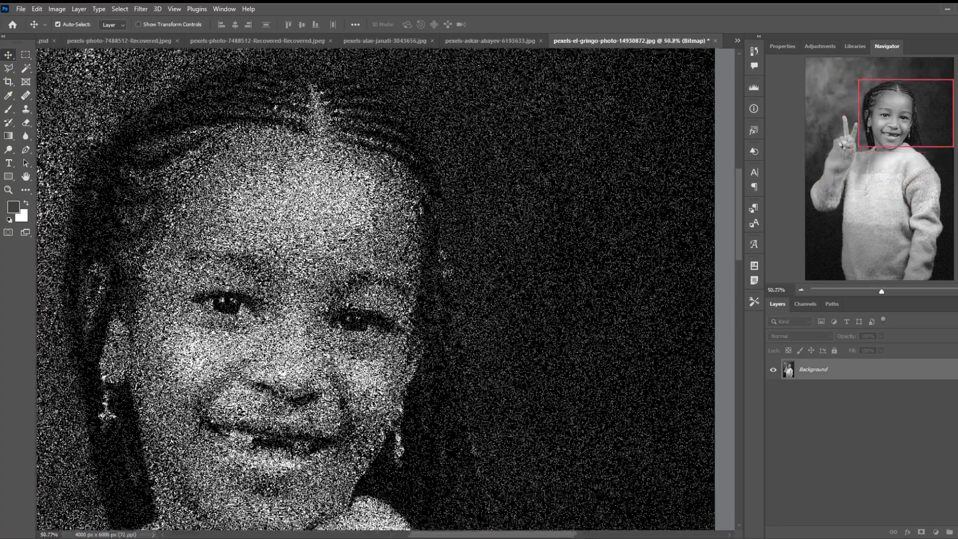
scroll(543, 180, "up", 8)
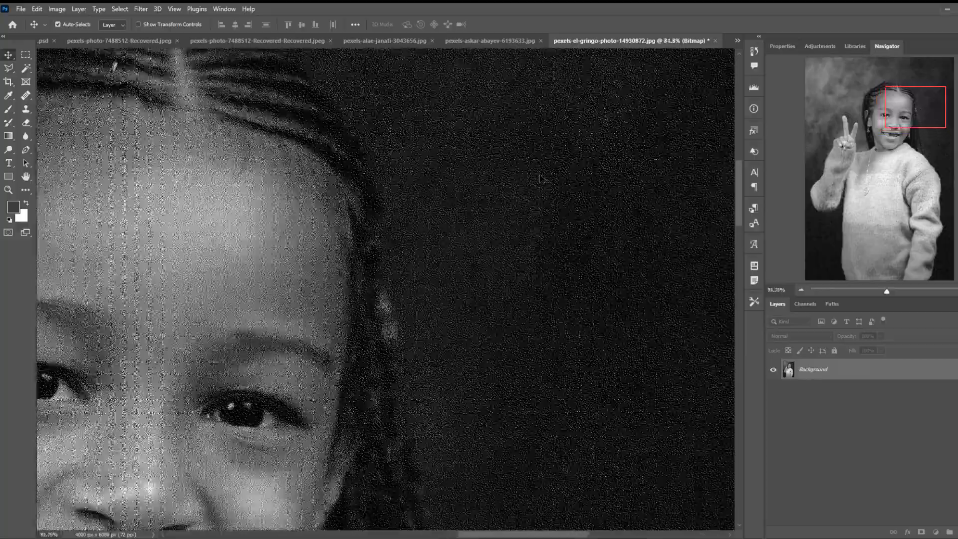
scroll(543, 179, "up", 6)
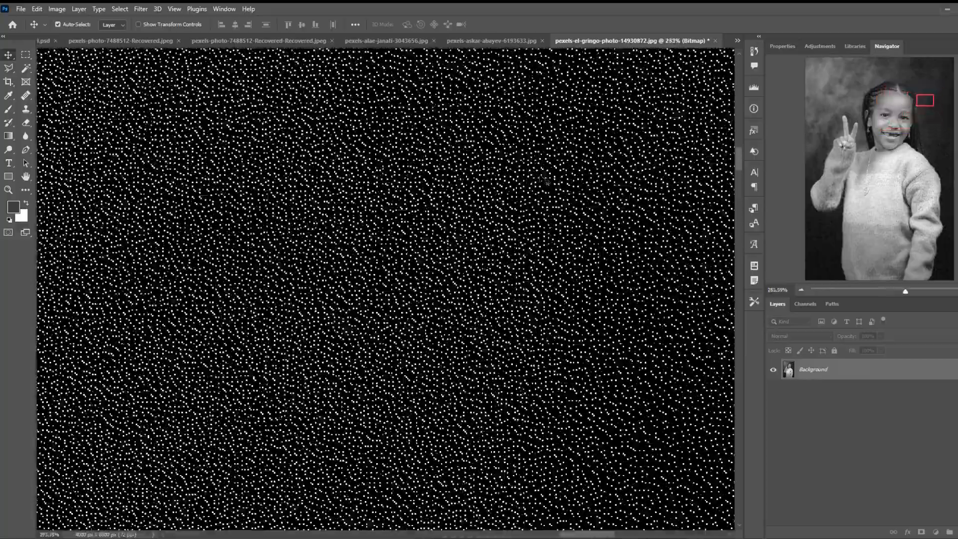
scroll(543, 181, "down", 16)
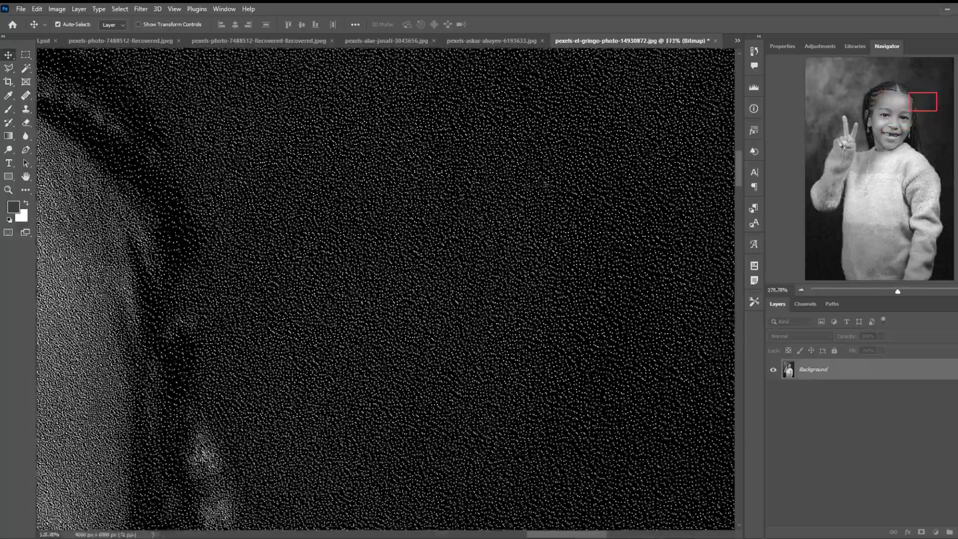
scroll(542, 182, "down", 8)
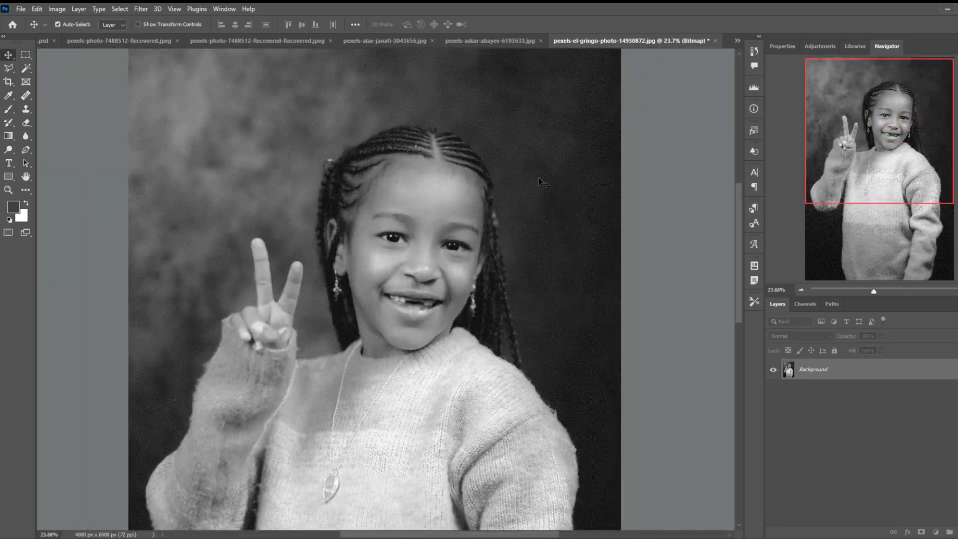
key("ctrl")
scroll(504, 203, "up", 3)
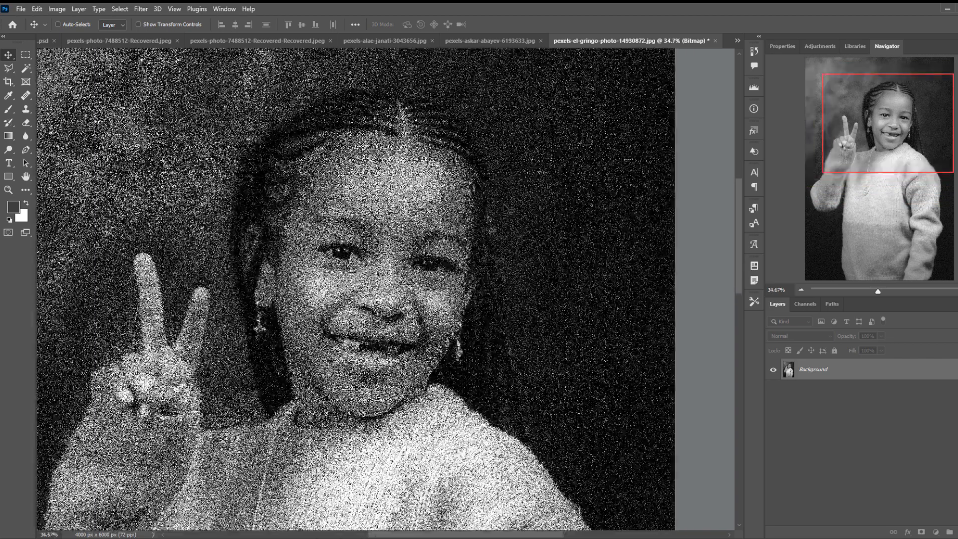
scroll(503, 204, "down", 2)
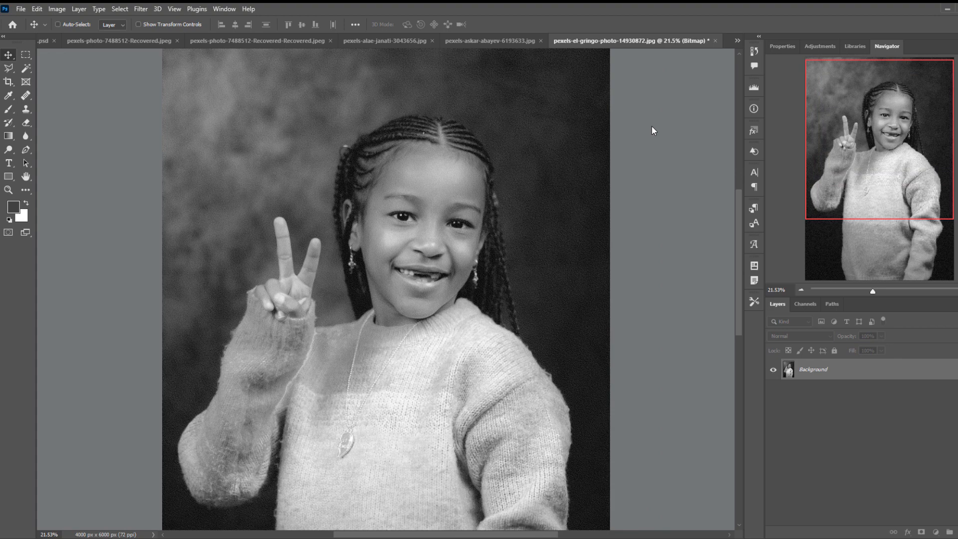
Undo both the Bitmap and the Grayscale conversions of the photo.
key("ctrl+z")
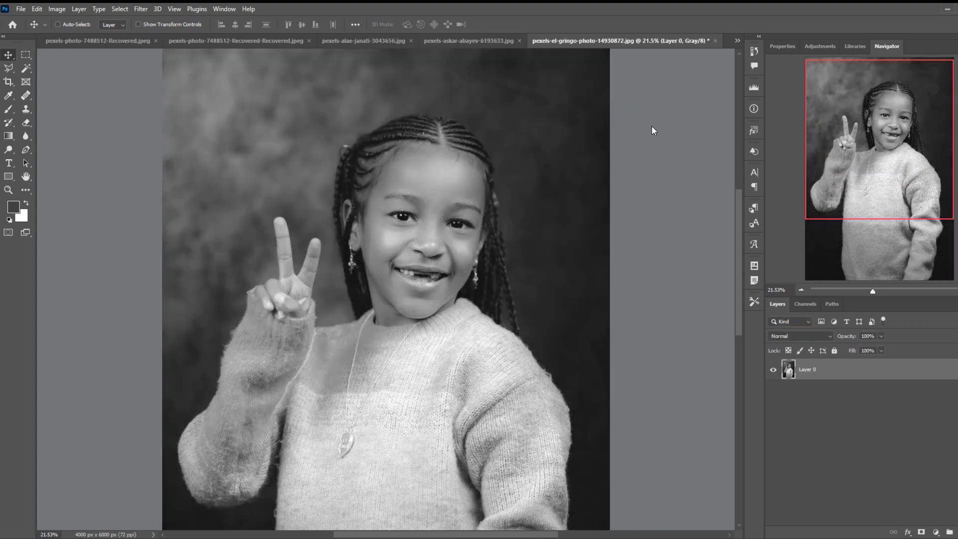
key("ctrl+z")
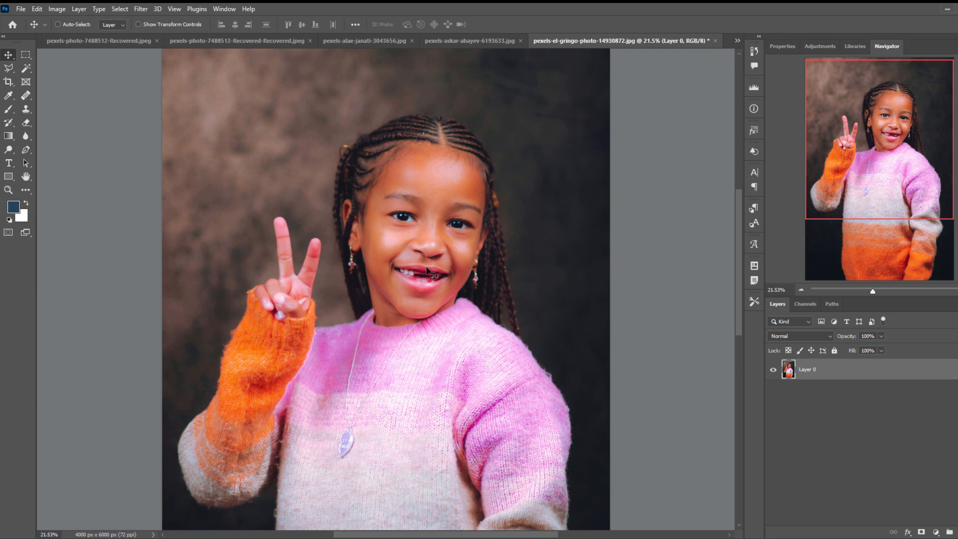
Convert the color photo to Grayscale mode again, discarding its color information.
left_click(51, 9)
mouse_move(69, 23)
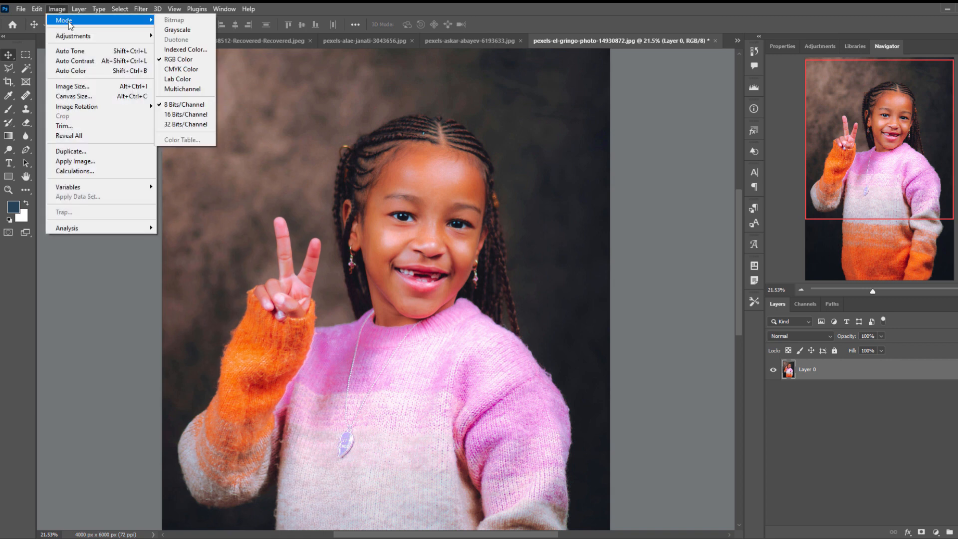
left_click(175, 30)
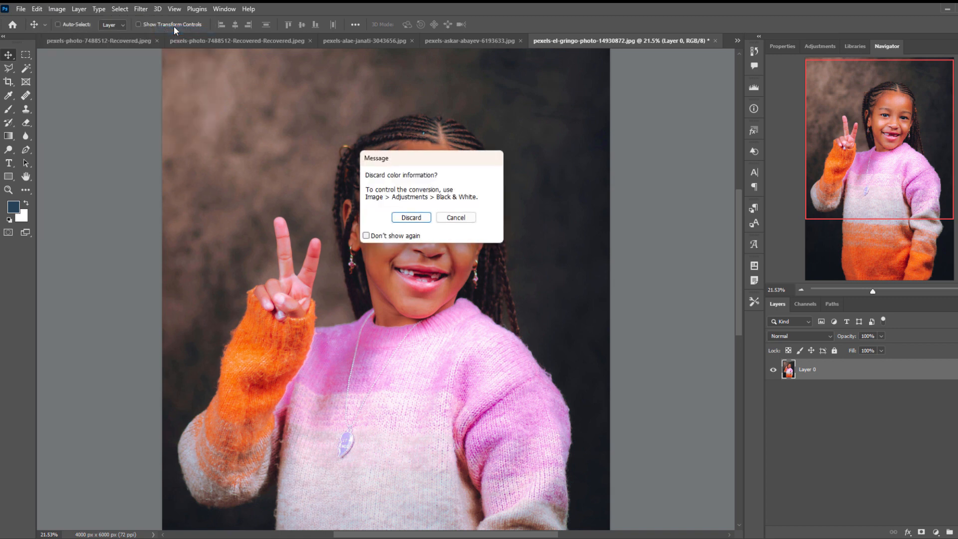
left_click(413, 218)
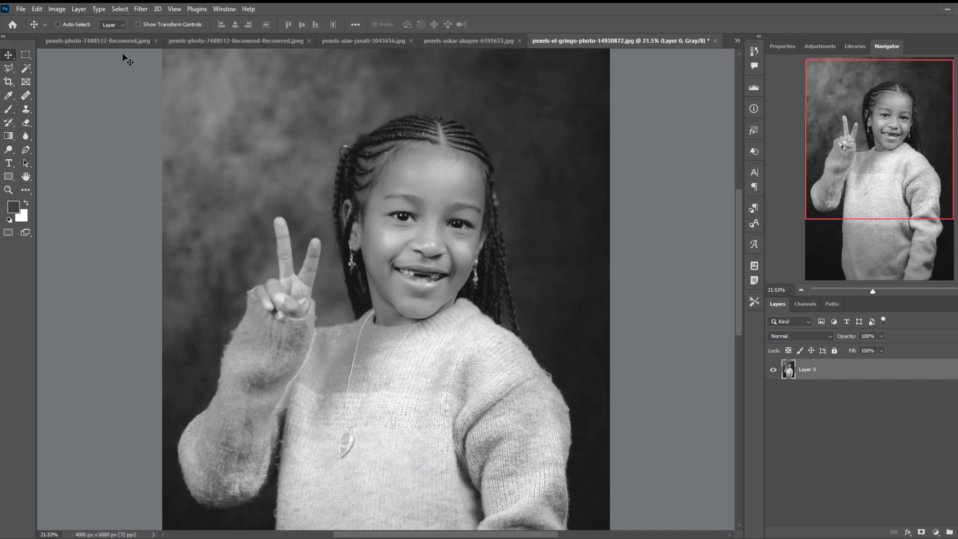
Start converting the grayscale photo to Duotone mode and set the ink type to Duotone.
left_click(56, 9)
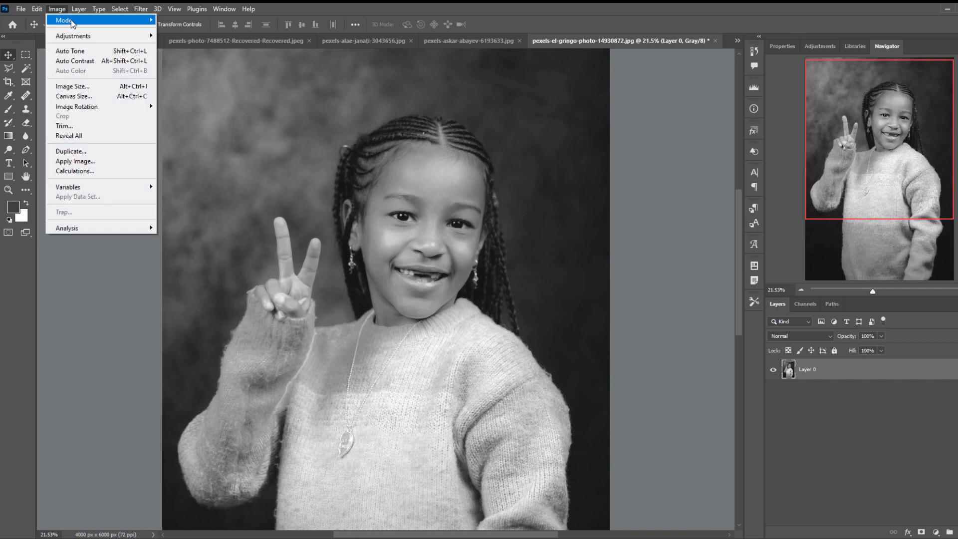
mouse_move(72, 21)
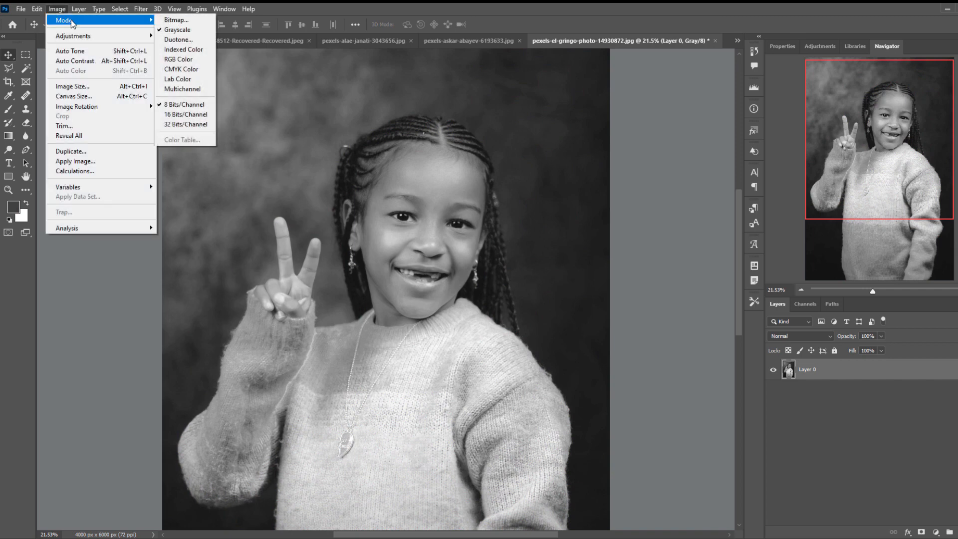
left_click(186, 44)
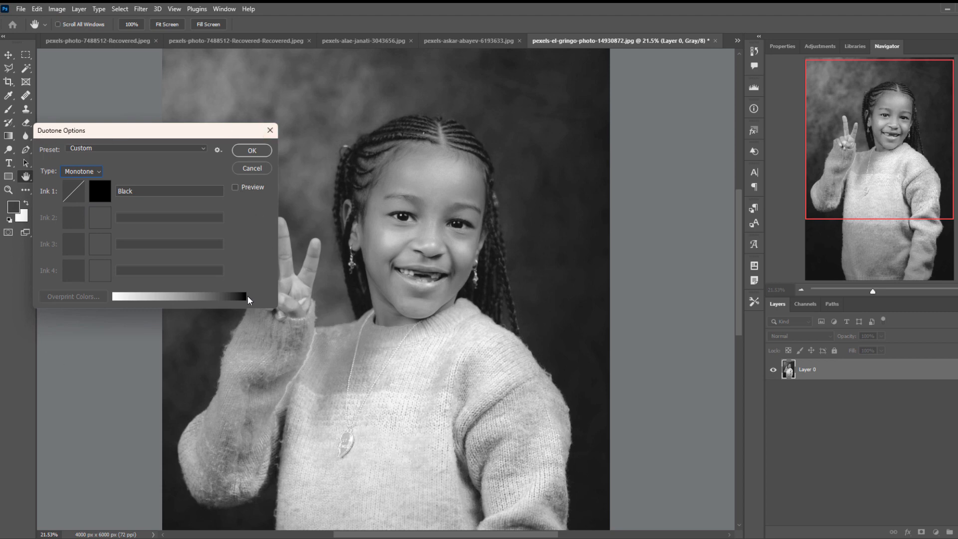
left_click_drag(200, 131, 237, 335)
left_click_drag(478, 534, 444, 537)
left_click_drag(232, 338, 193, 269)
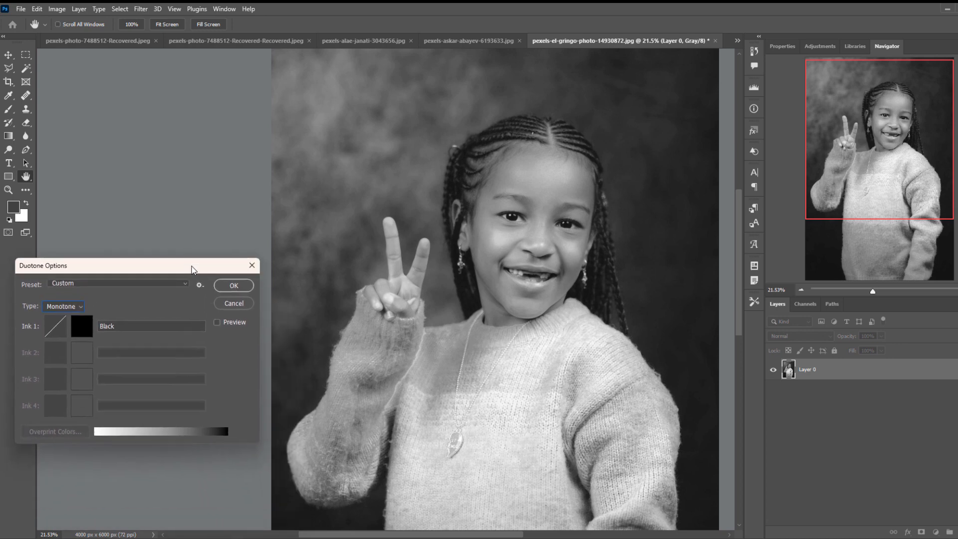
left_click(76, 305)
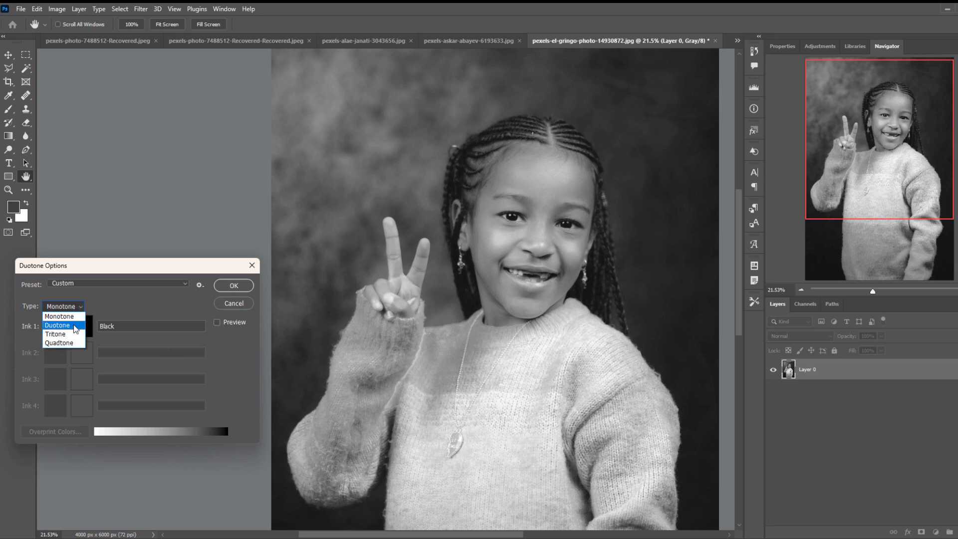
left_click(74, 326)
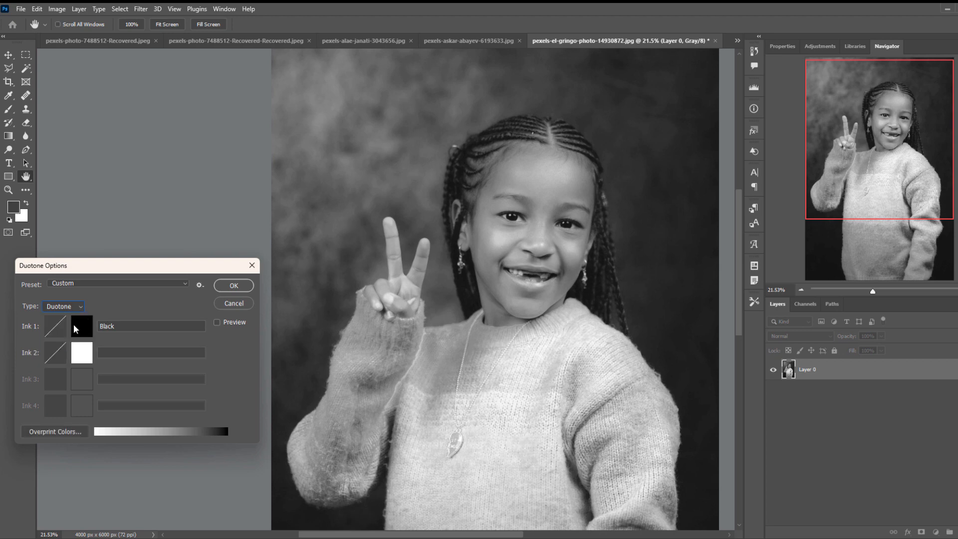
Set Ink 2 to light green 99ff6c, name it icyatsi, and apply the duotone to the photo.
left_click(81, 360)
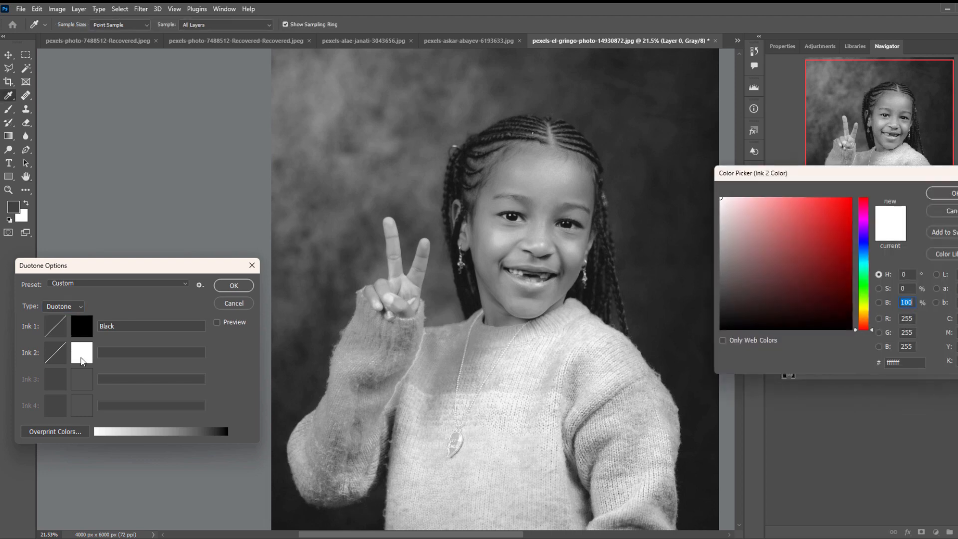
left_click(864, 293)
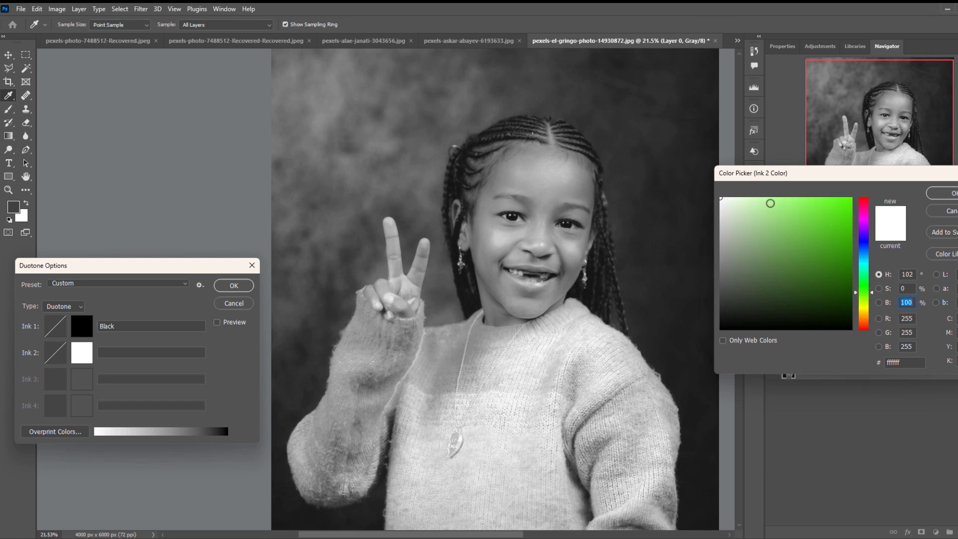
left_click_drag(776, 204, 797, 197)
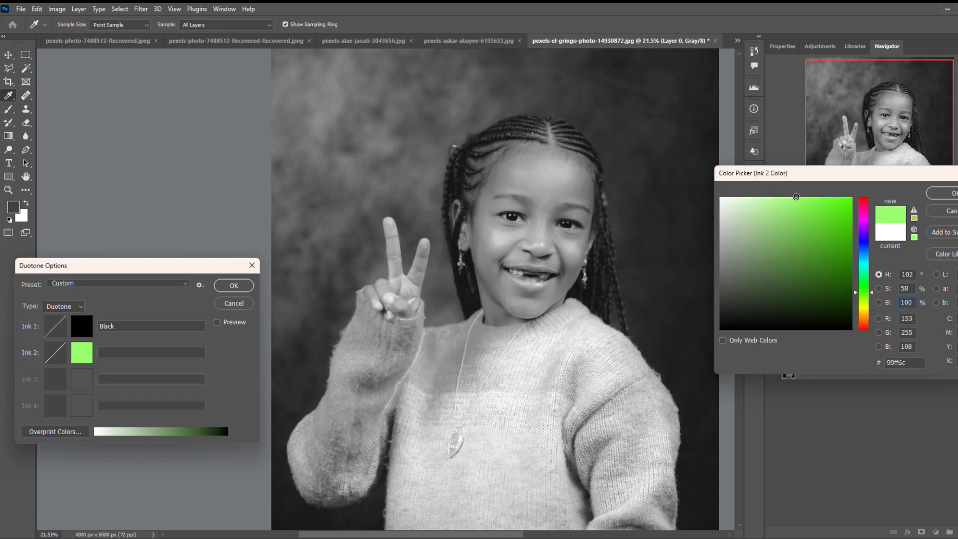
left_click(945, 193)
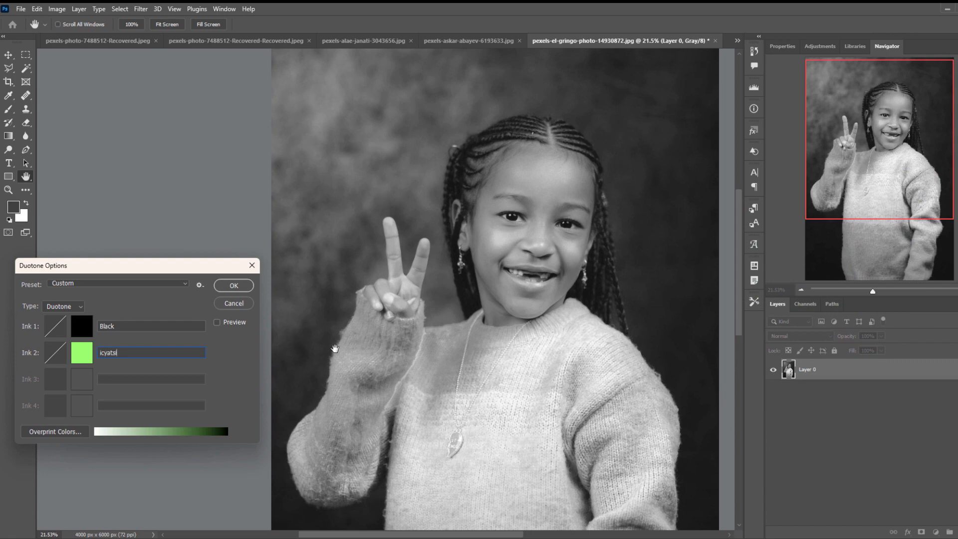
left_click(233, 287)
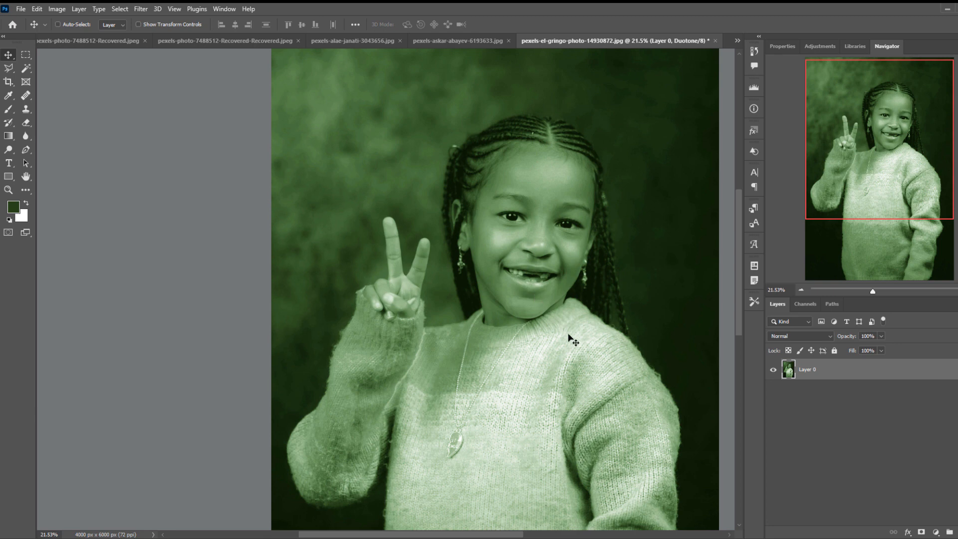
Reopen the photo's duotone options and change the ink type to Tritone.
scroll(571, 339, "down", 3)
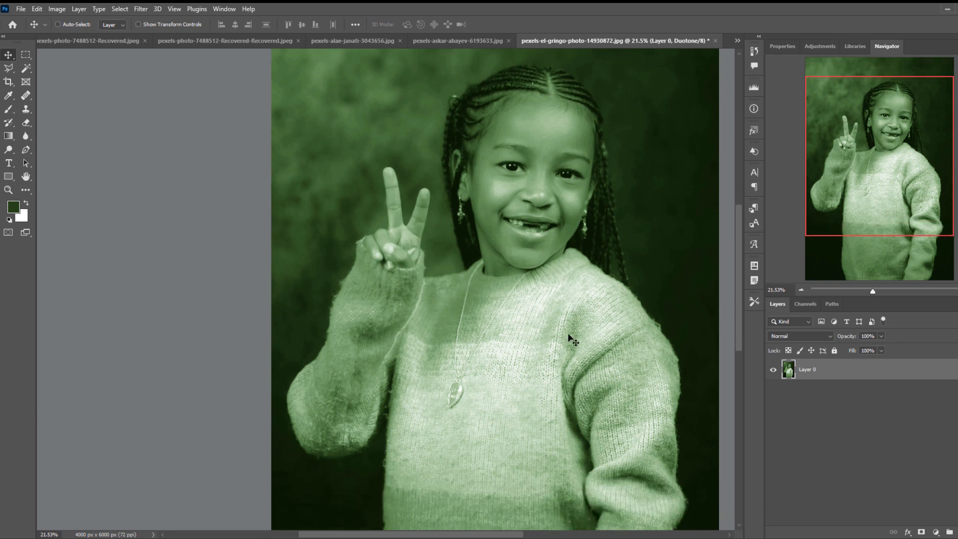
scroll(571, 339, "up", 2)
scroll(570, 339, "up", 2)
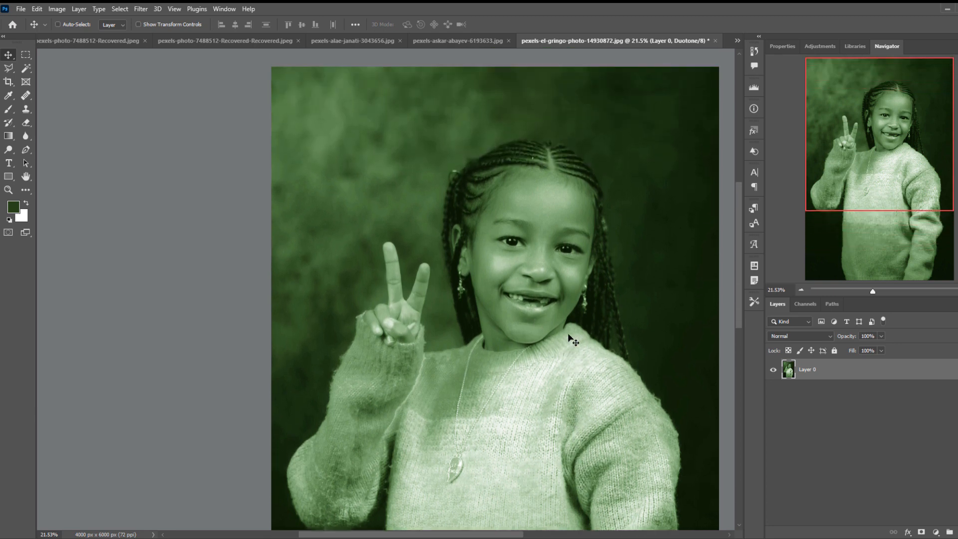
left_click(63, 9)
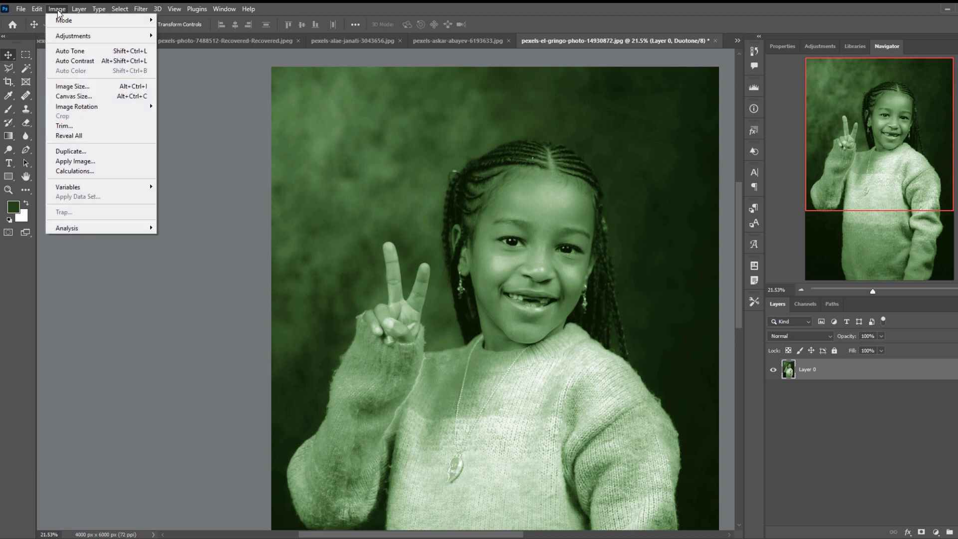
mouse_move(64, 20)
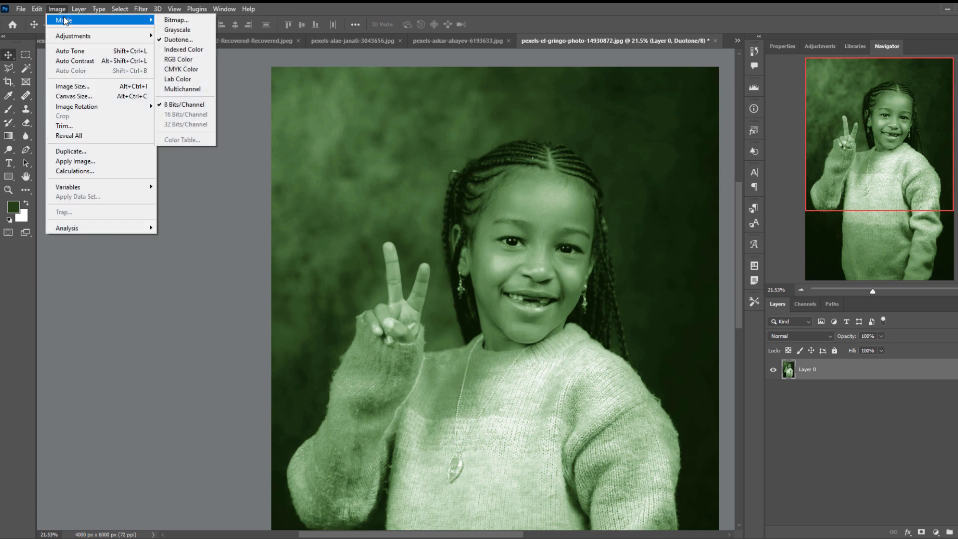
left_click(185, 40)
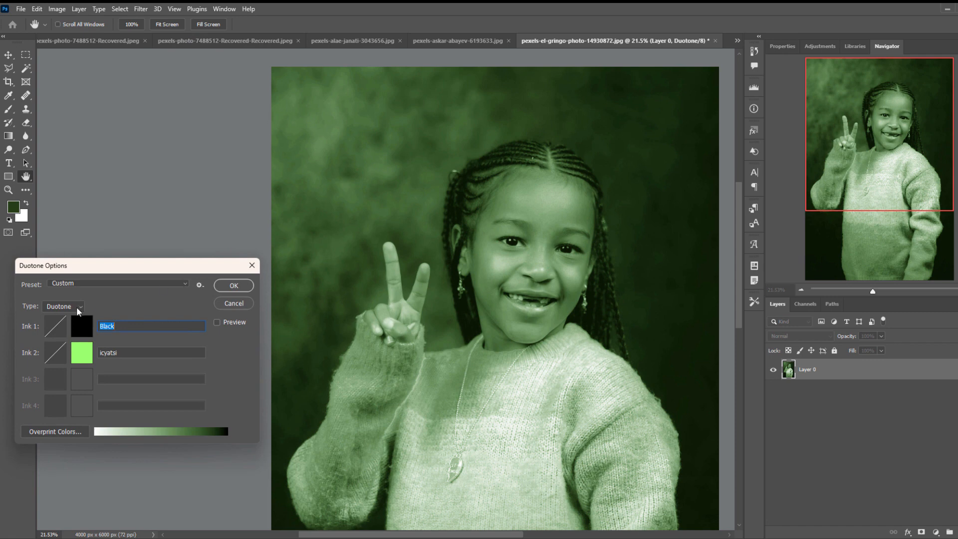
left_click(77, 307)
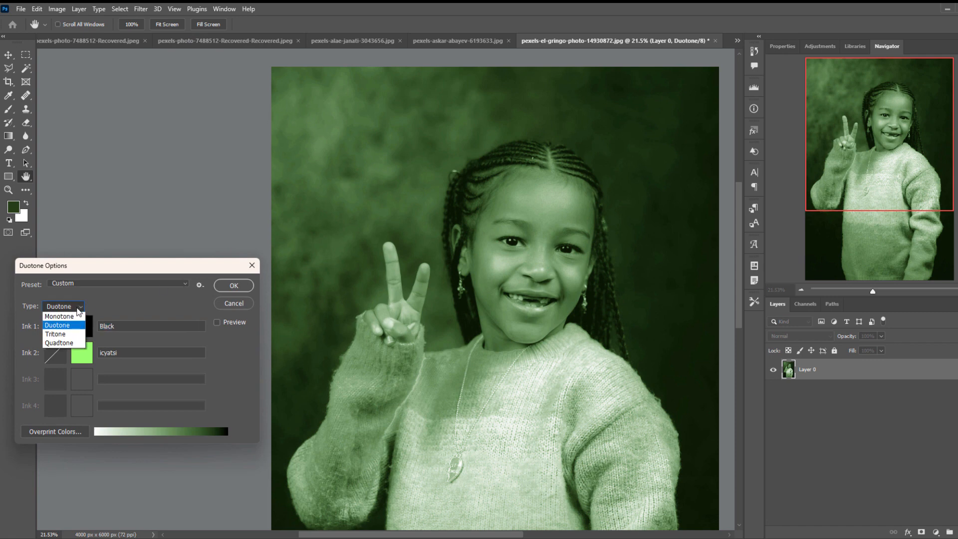
left_click(58, 334)
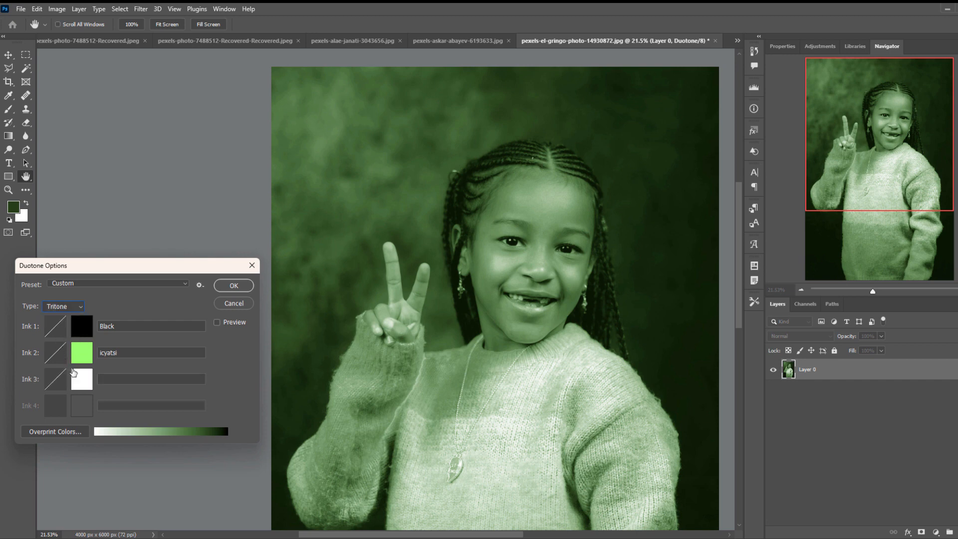
Set Ink 3 to light blue 68ebfe, name it blue, and apply the tritone to the photo.
left_click(86, 382)
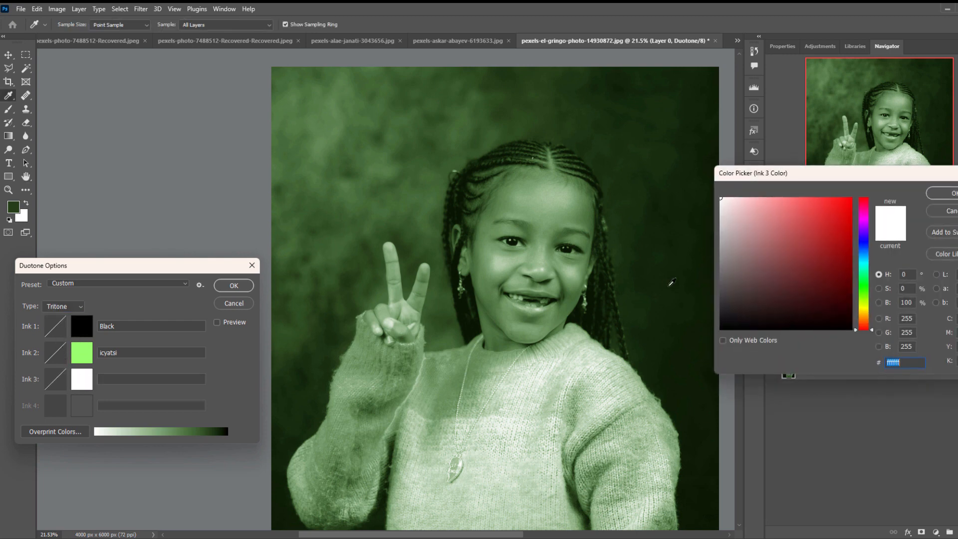
left_click(869, 261)
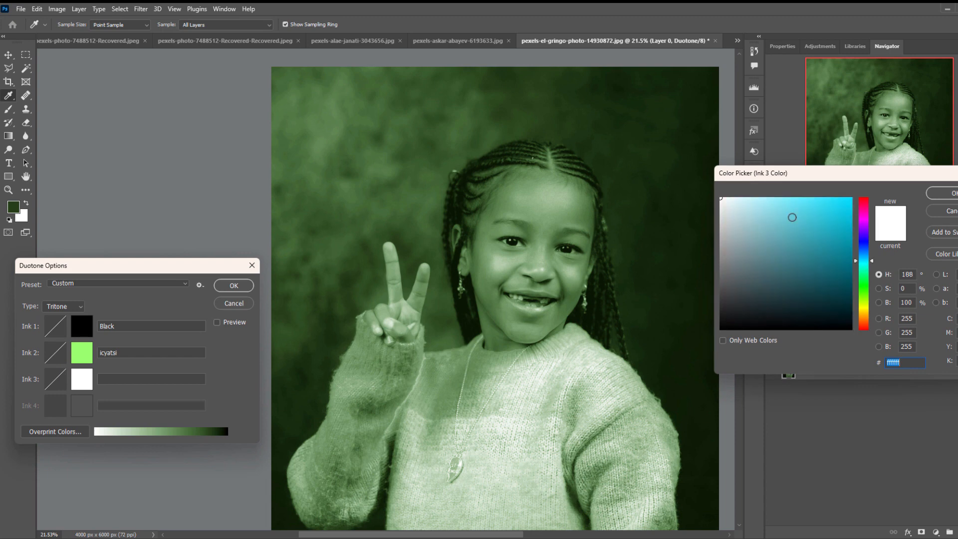
mouse_move(791, 217)
left_mouse_down()
mouse_move(789, 197)
mouse_move(799, 198)
left_mouse_up()
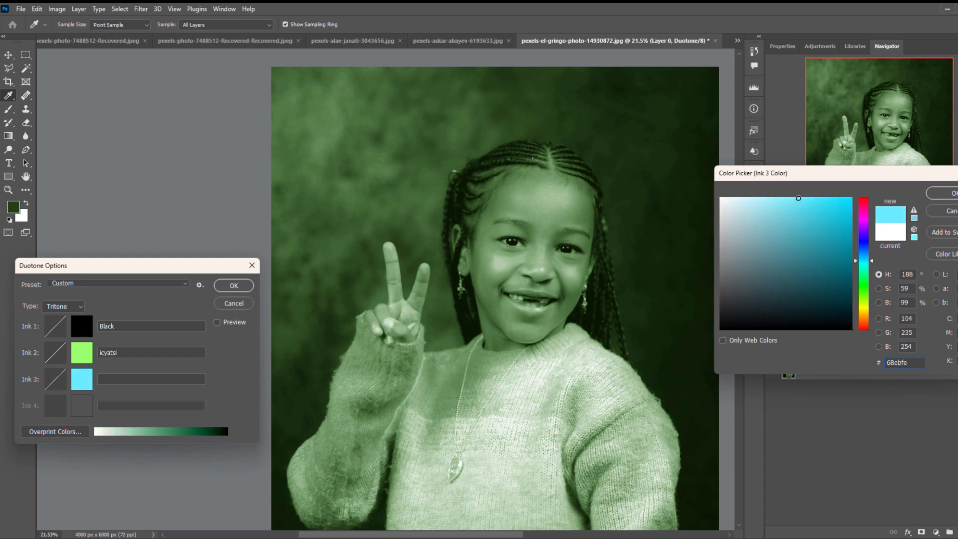
left_click(943, 193)
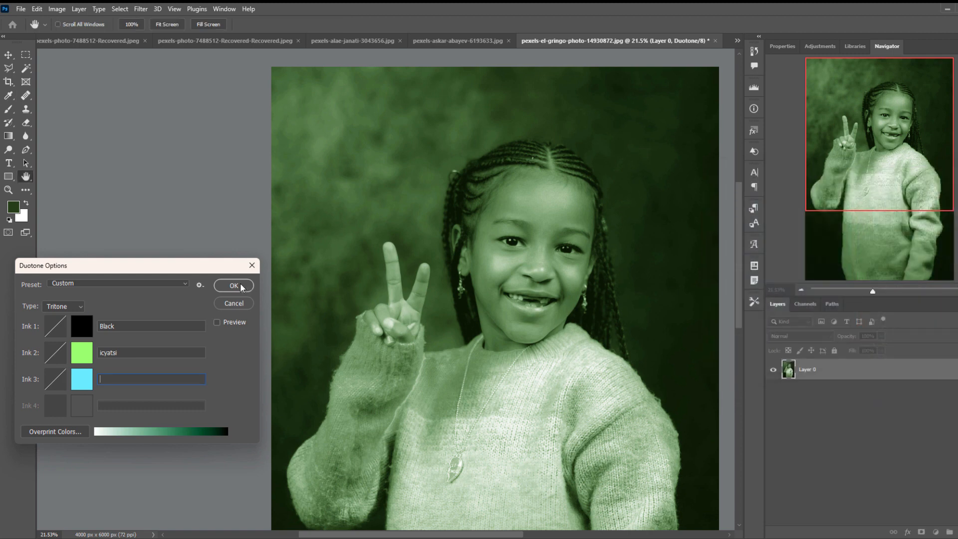
type("blue")
left_click(241, 287)
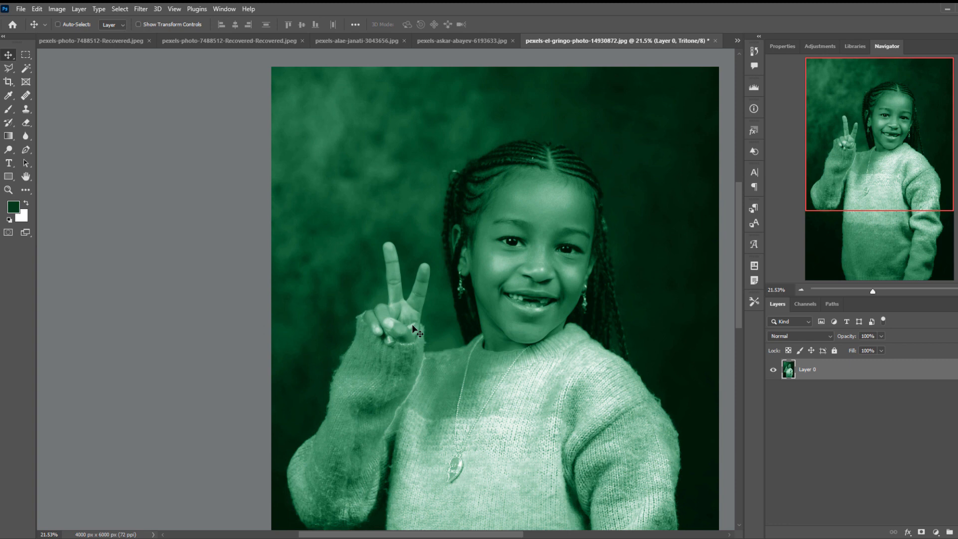
Lighten the tritone's Ink 3 to pale blue b1f5ff and apply the change.
left_click(54, 8)
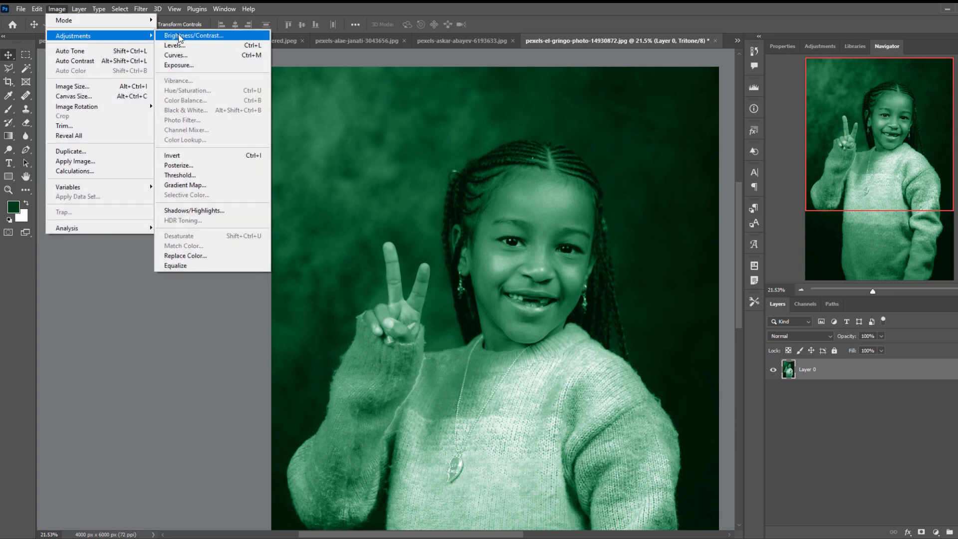
mouse_move(132, 20)
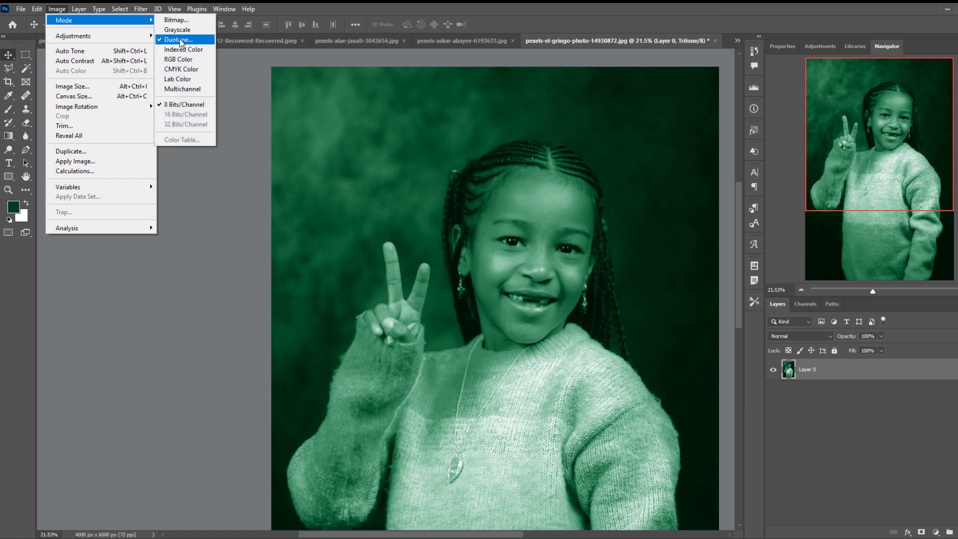
left_click(180, 39)
left_click(82, 379)
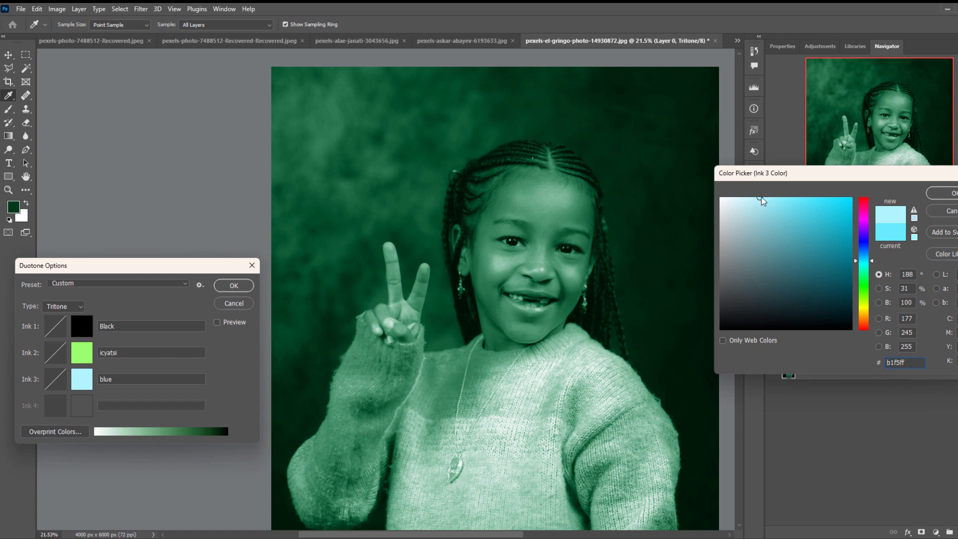
left_click(951, 193)
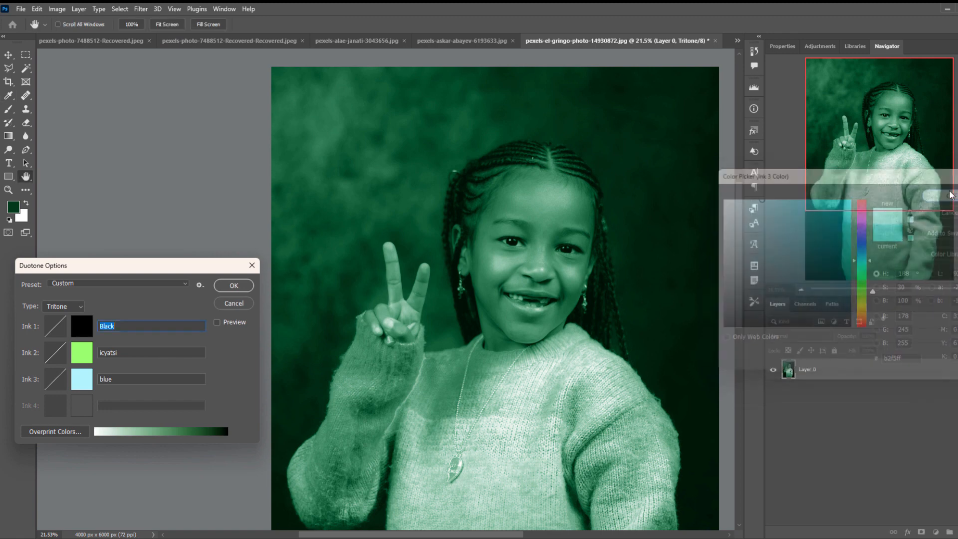
left_click(229, 288)
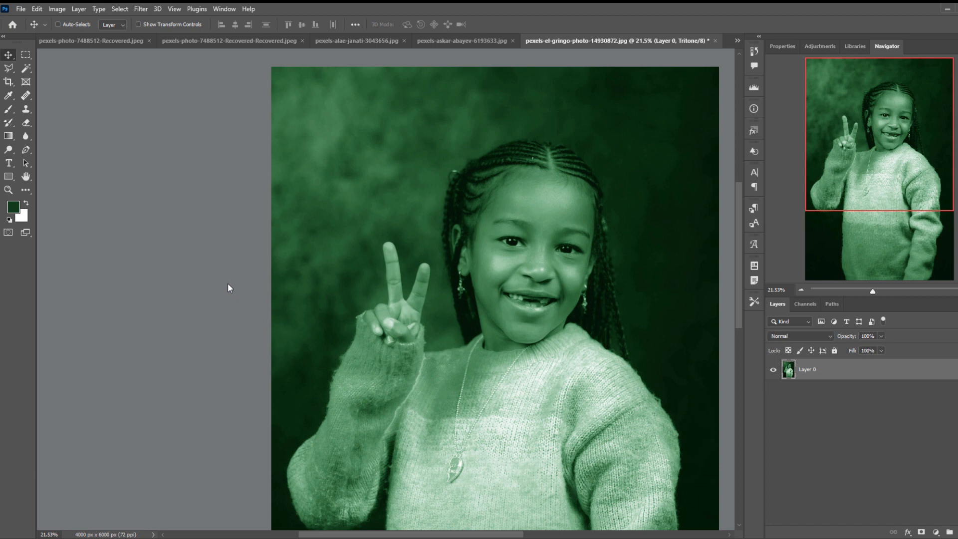
Change the tritone's Ink 2 to pale pink fdb9e7 and apply it to the photo.
left_click(58, 9)
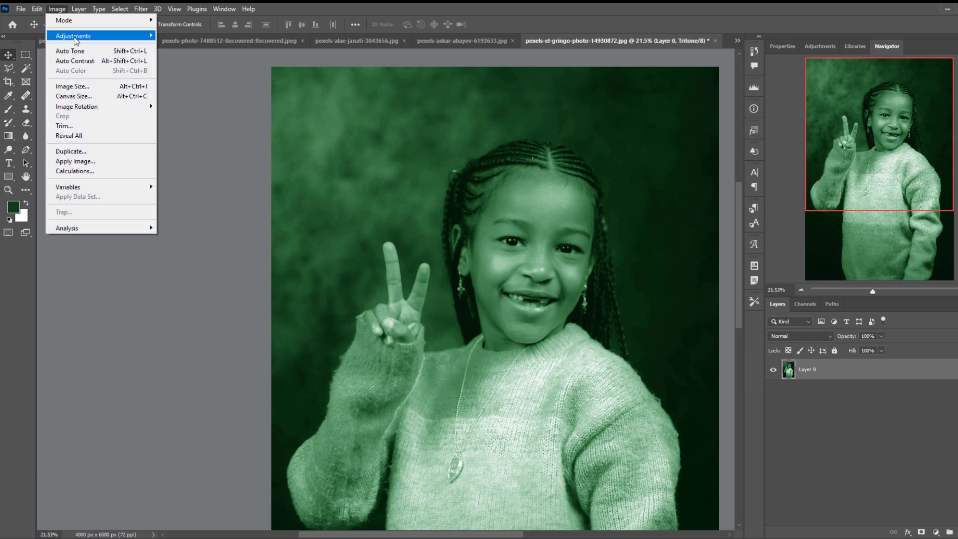
mouse_move(76, 41)
mouse_move(75, 20)
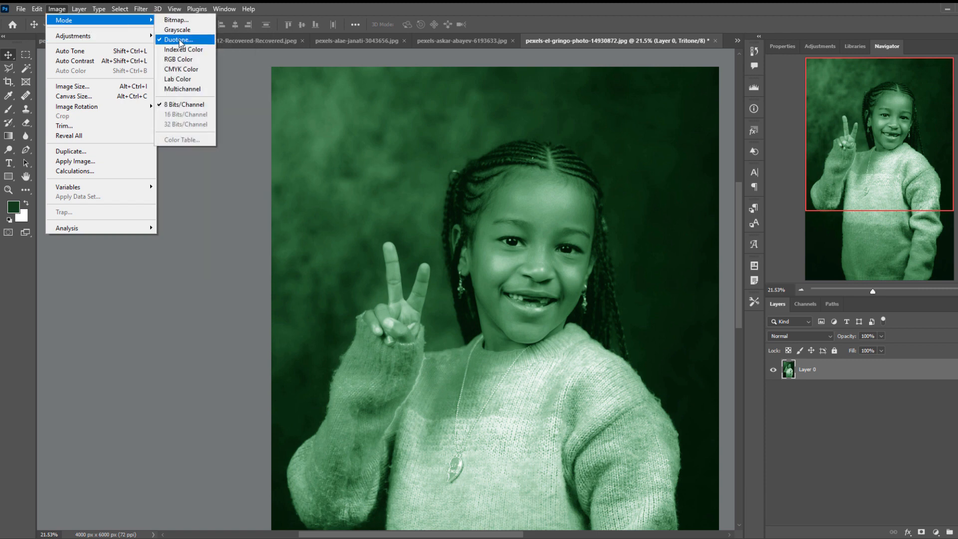
left_click(235, 40)
left_click(82, 352)
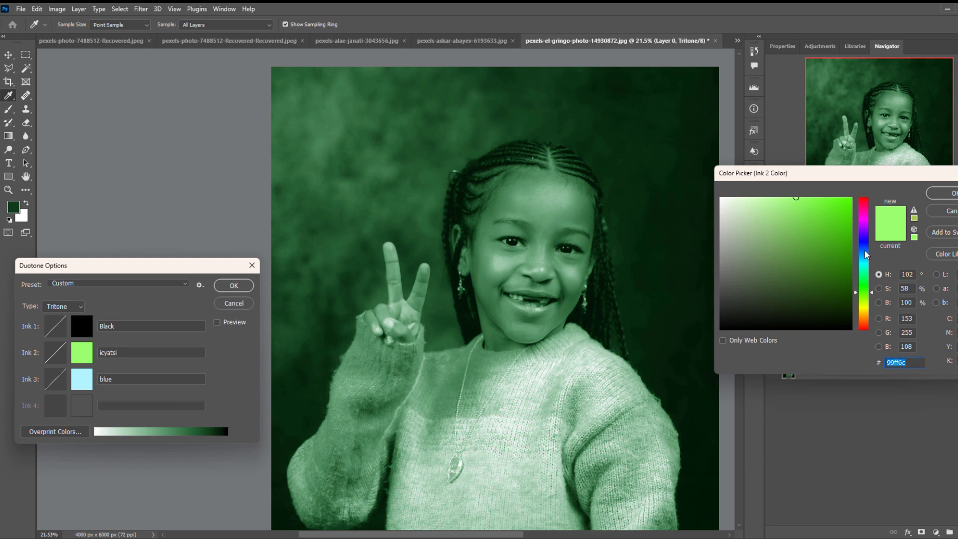
left_click(866, 213)
left_click(777, 196)
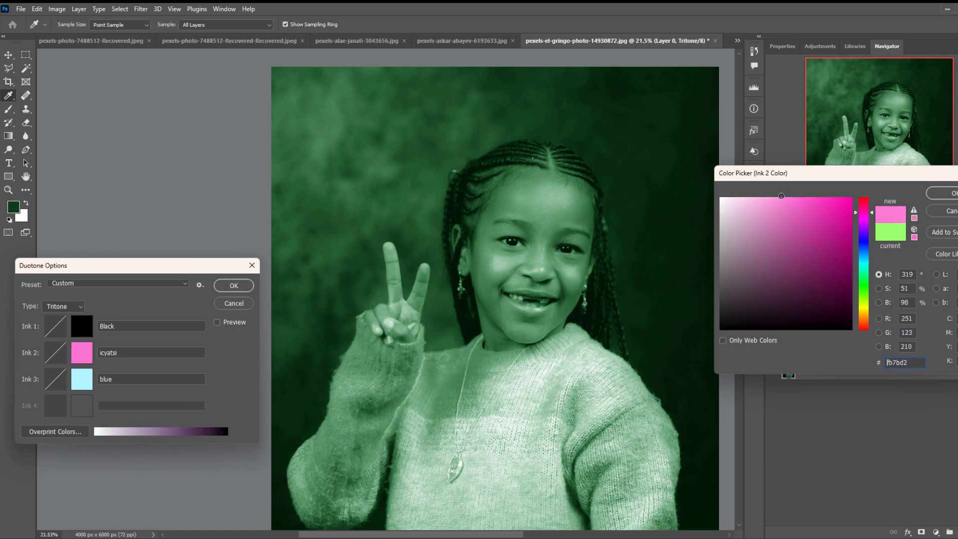
left_click(760, 198)
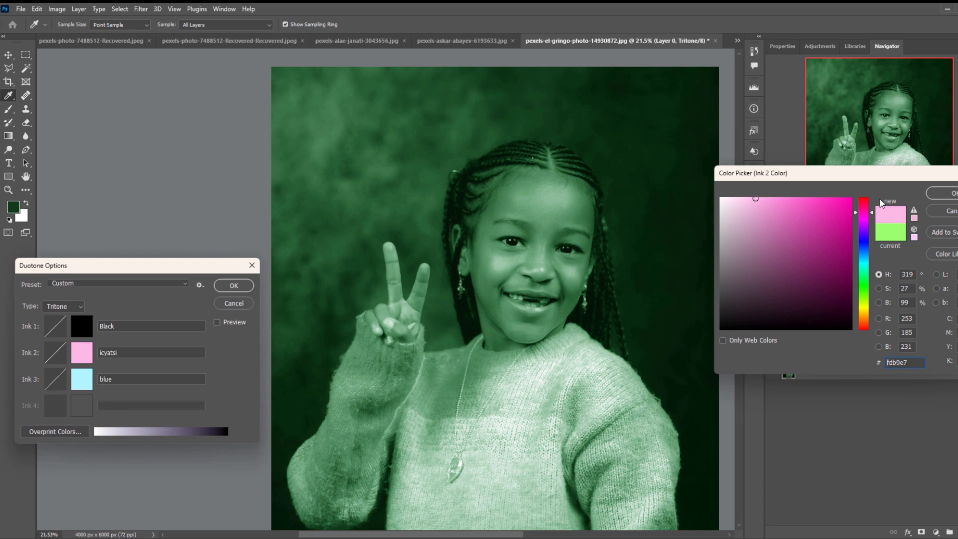
left_click(946, 194)
left_click(242, 287)
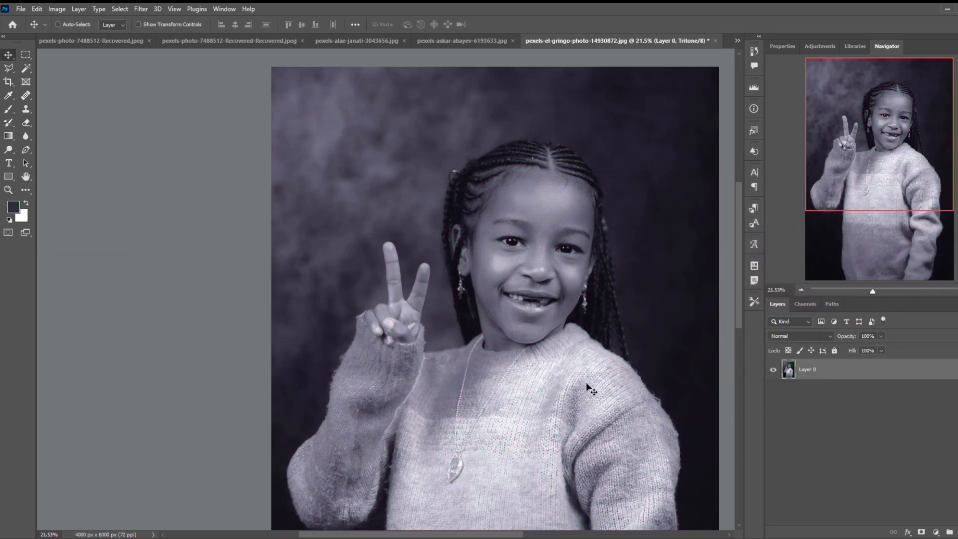
scroll(591, 387, "down", 1)
scroll(582, 333, "down", 1)
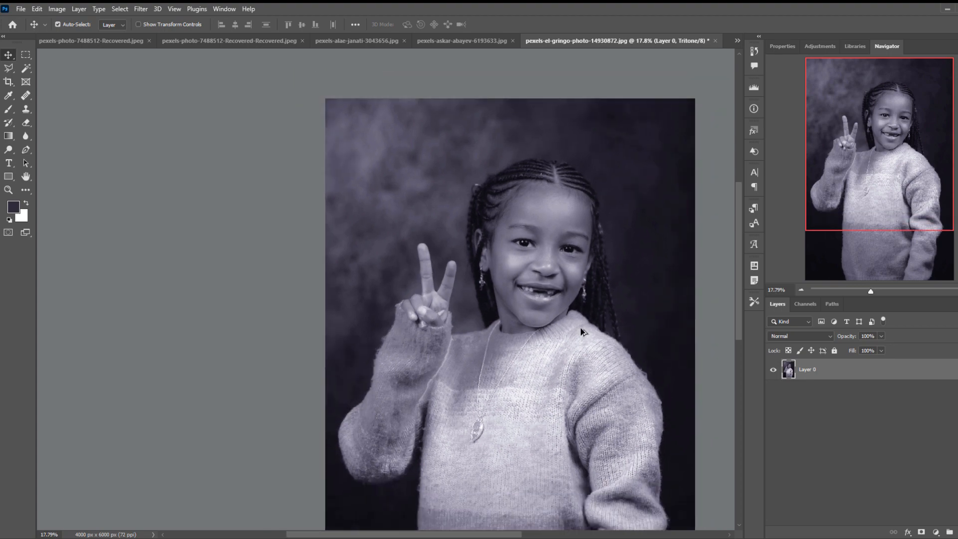
scroll(582, 332, "up", 4)
scroll(582, 332, "down", 4)
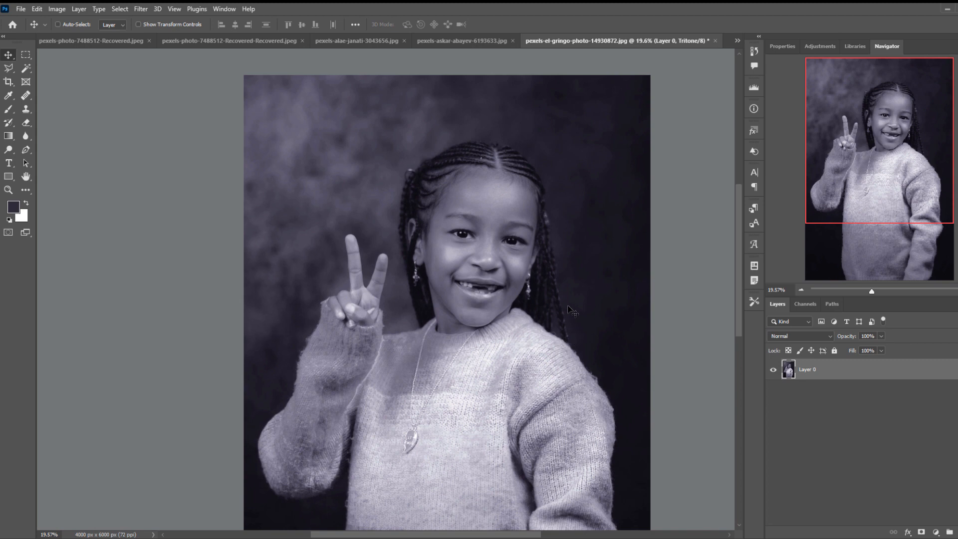
scroll(571, 310, "up", 2)
scroll(572, 310, "down", 2)
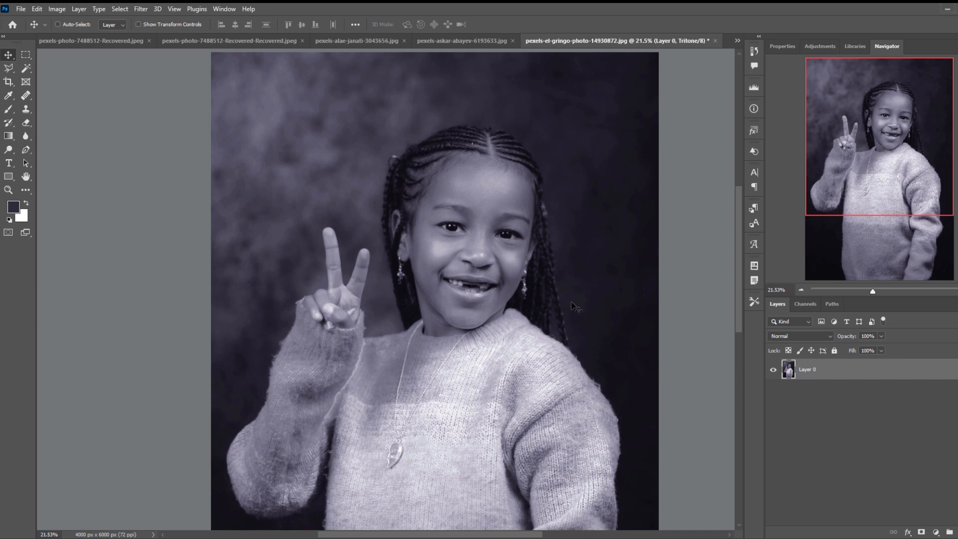
Reopen the photo's duotone options and check the tritone's Ink 3 color and its duotone curve.
left_click(57, 9)
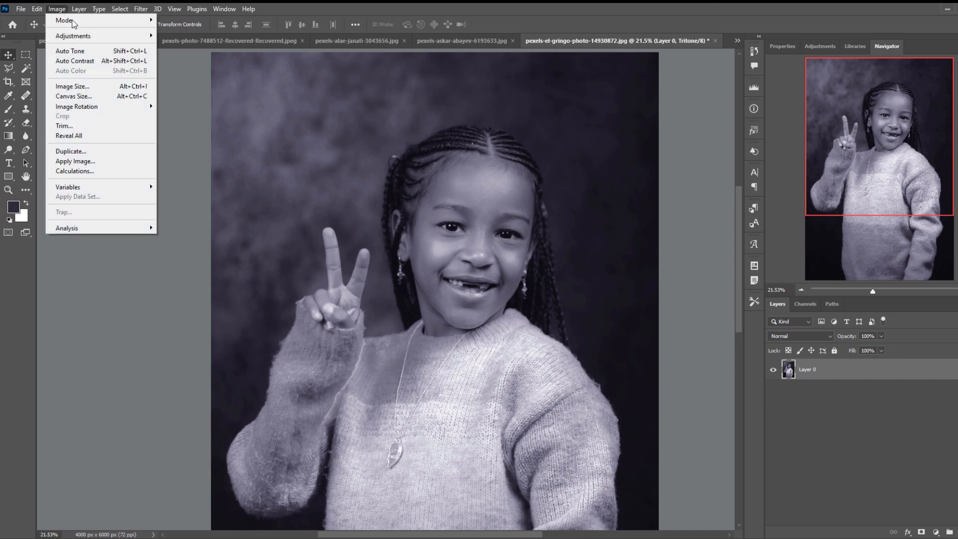
mouse_move(75, 18)
left_click(176, 40)
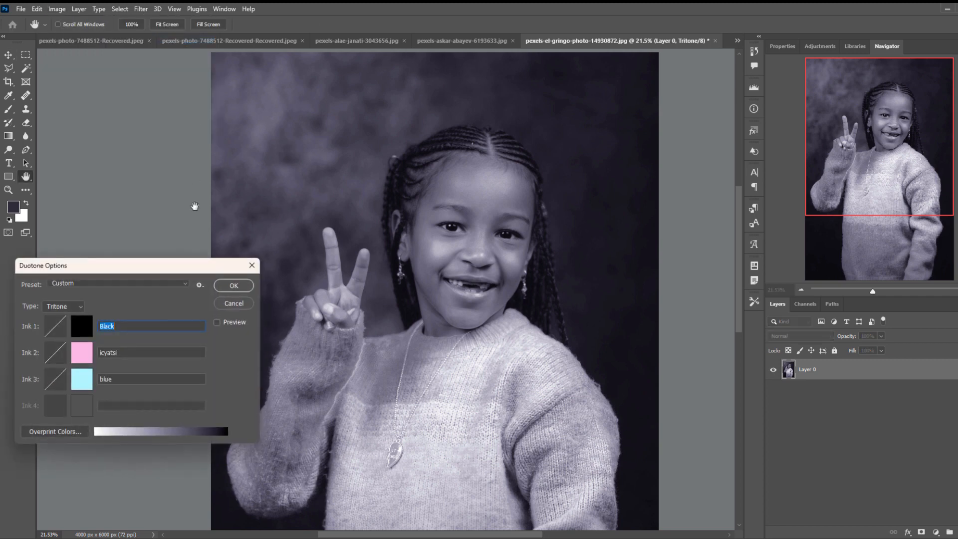
left_click(83, 381)
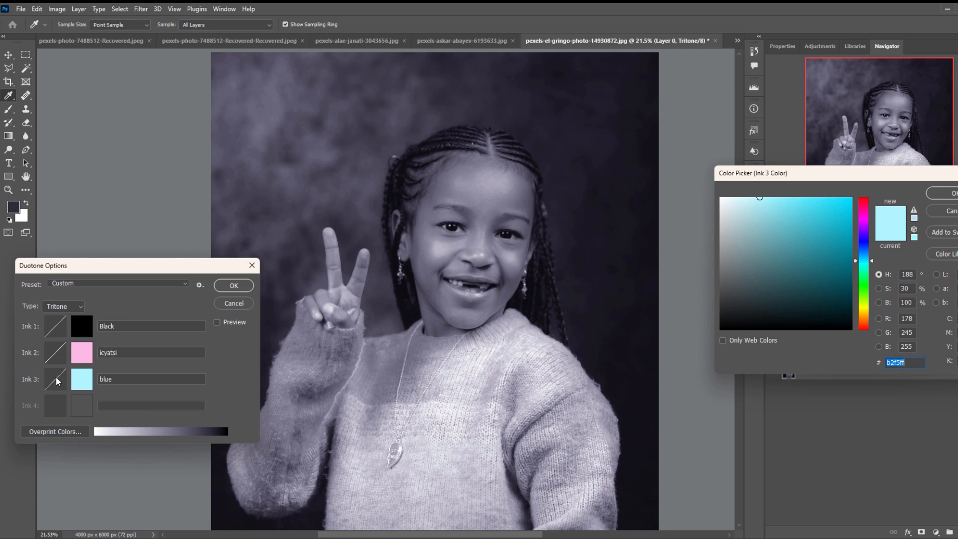
left_click(942, 194)
left_click(54, 378)
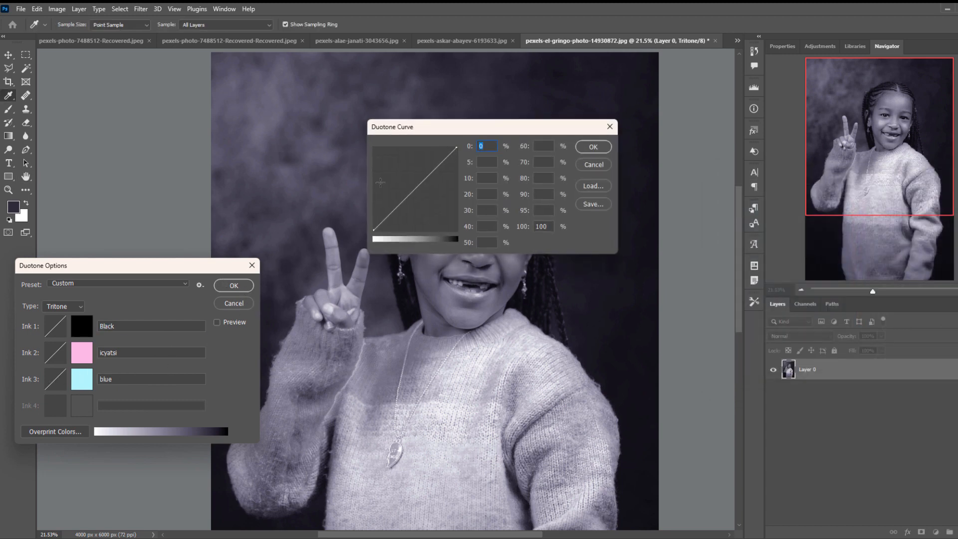
left_click(601, 150)
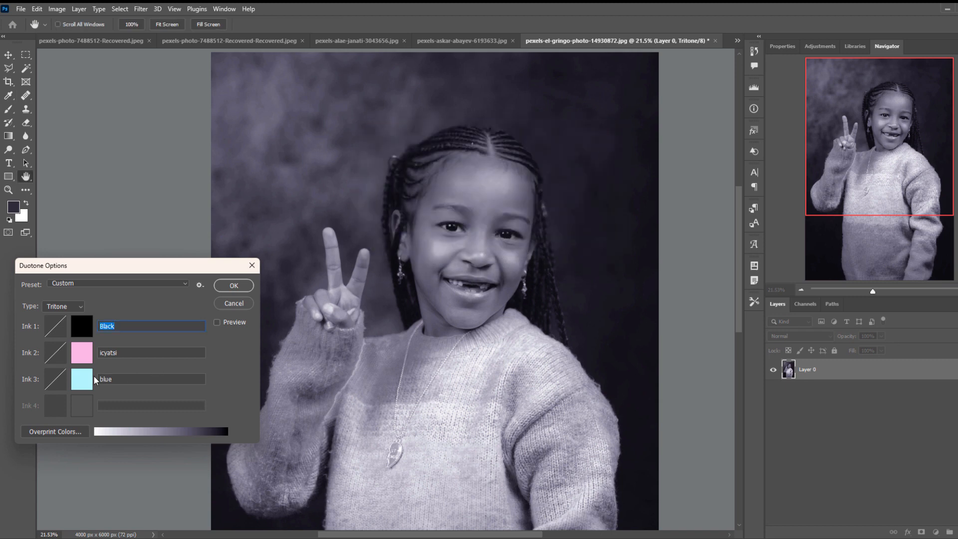
Change the tritone's Ink 3 to pale green caebc1 and apply it to the photo.
left_click(78, 379)
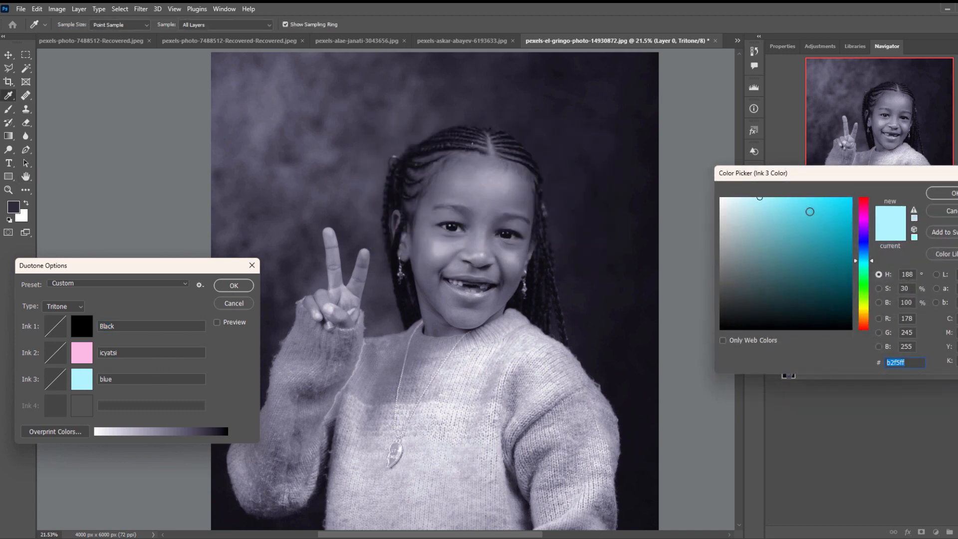
left_click(864, 290)
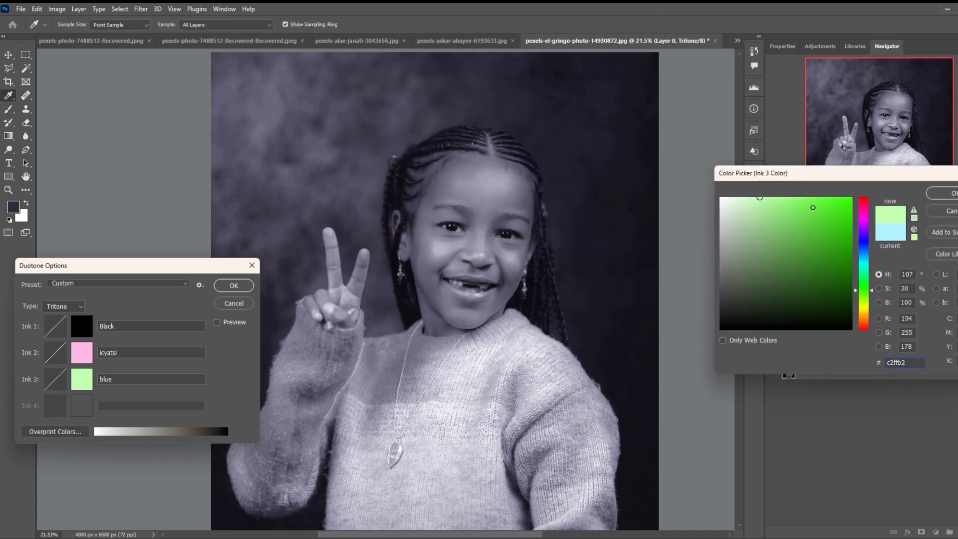
left_click(756, 198)
left_click(755, 198)
mouse_move(755, 197)
left_mouse_down()
mouse_move(747, 197)
mouse_move(751, 227)
mouse_move(749, 210)
left_mouse_up()
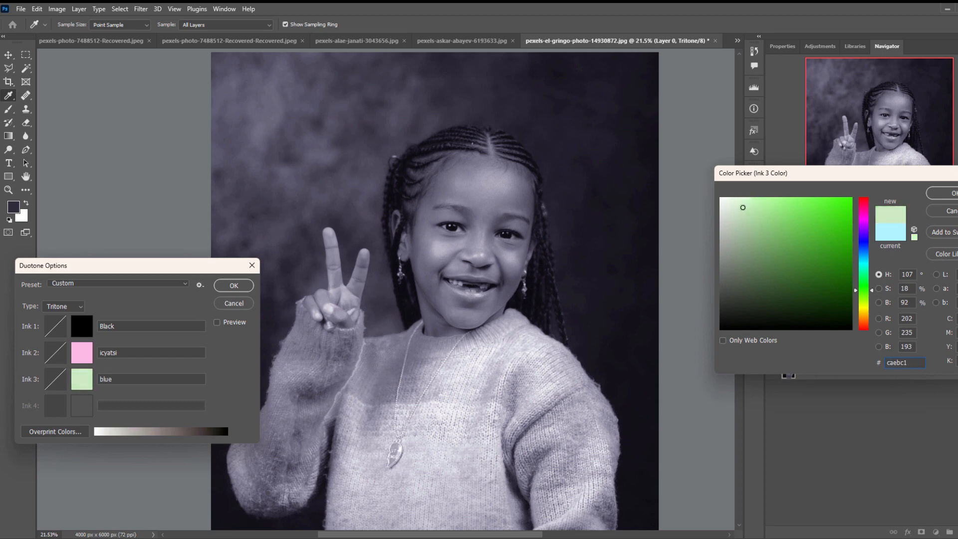
left_click(943, 193)
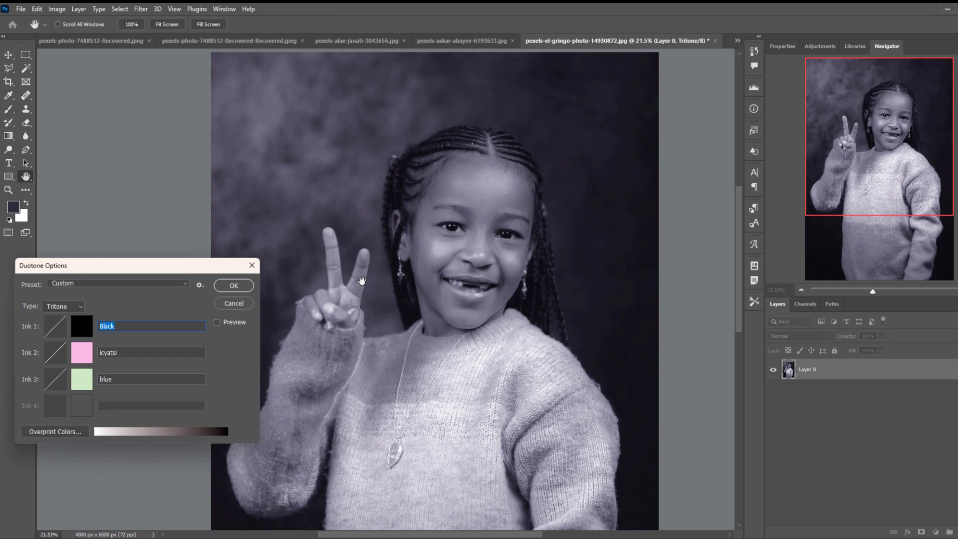
left_click(235, 285)
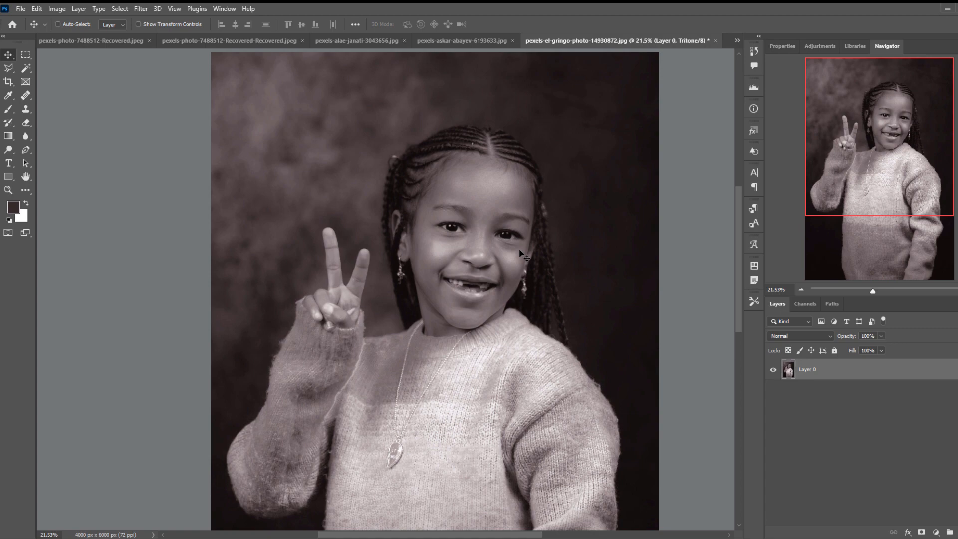
scroll(520, 252, "up", 3)
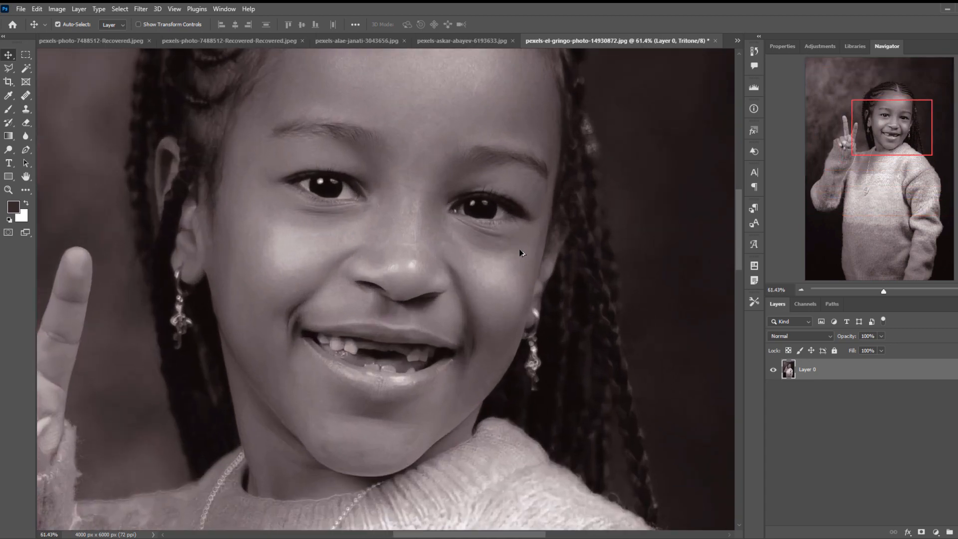
scroll(519, 252, "down", 3)
scroll(520, 252, "up", 2)
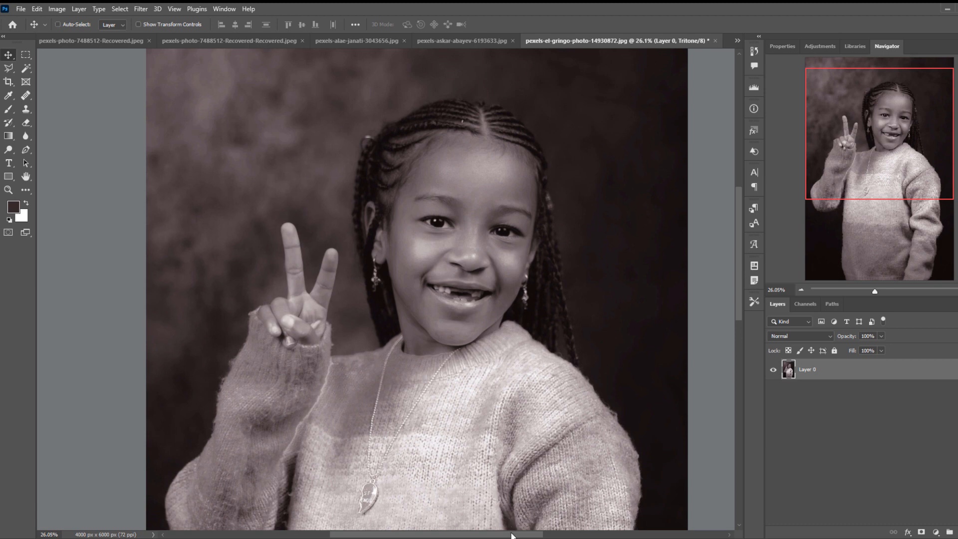
left_click_drag(513, 534, 486, 534)
scroll(563, 298, "down", 1)
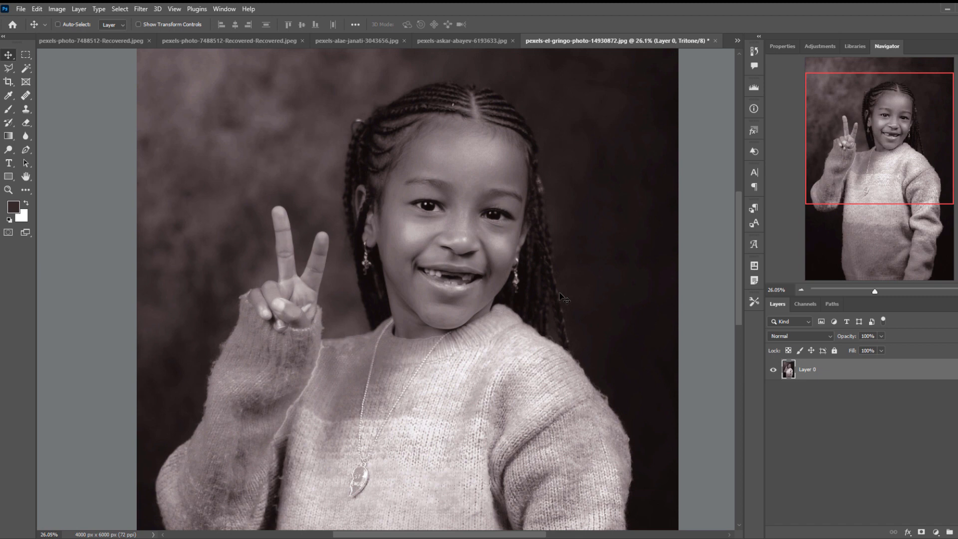
scroll(563, 298, "down", 1)
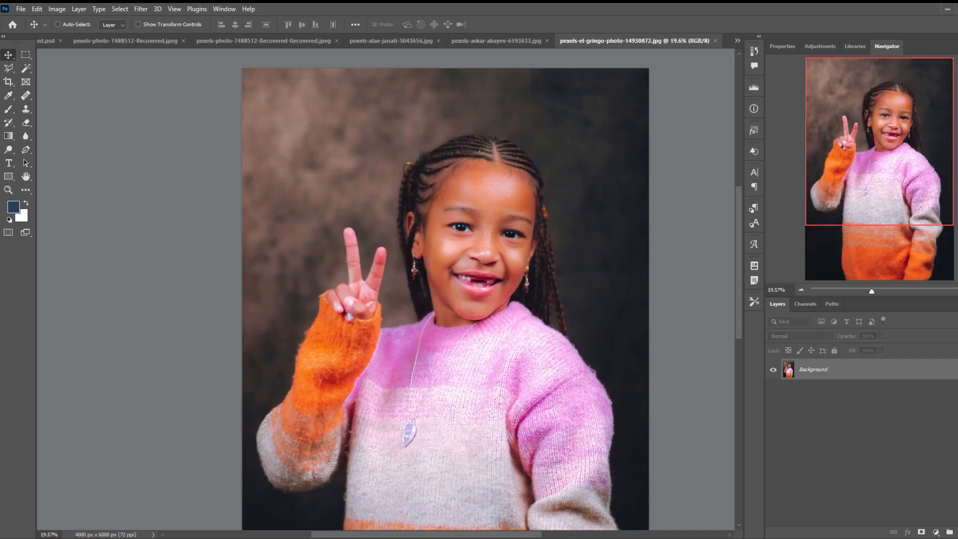
Start a Black & White adjustment on the full-color RGB photo and move its dialog clear of the portrait.
left_click_drag(452, 537, 459, 536)
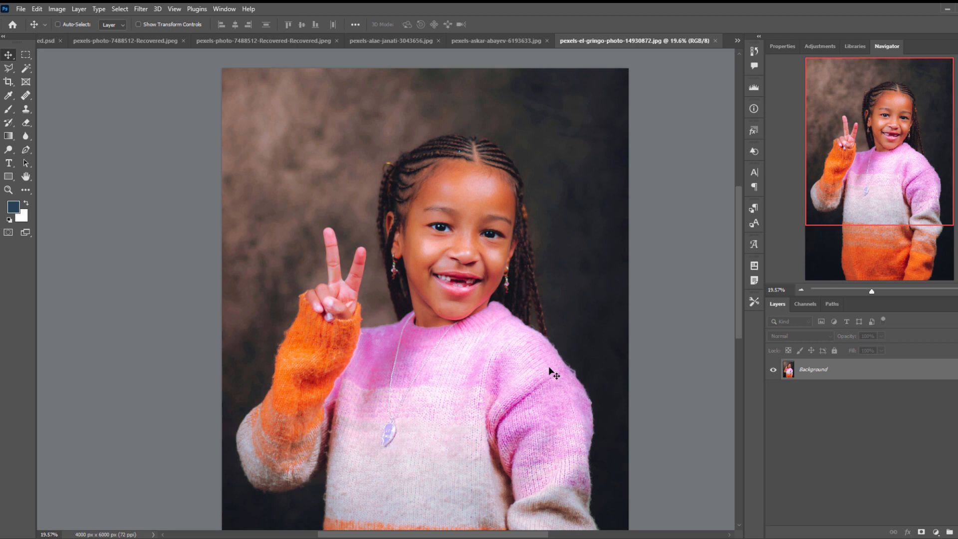
left_click(58, 10)
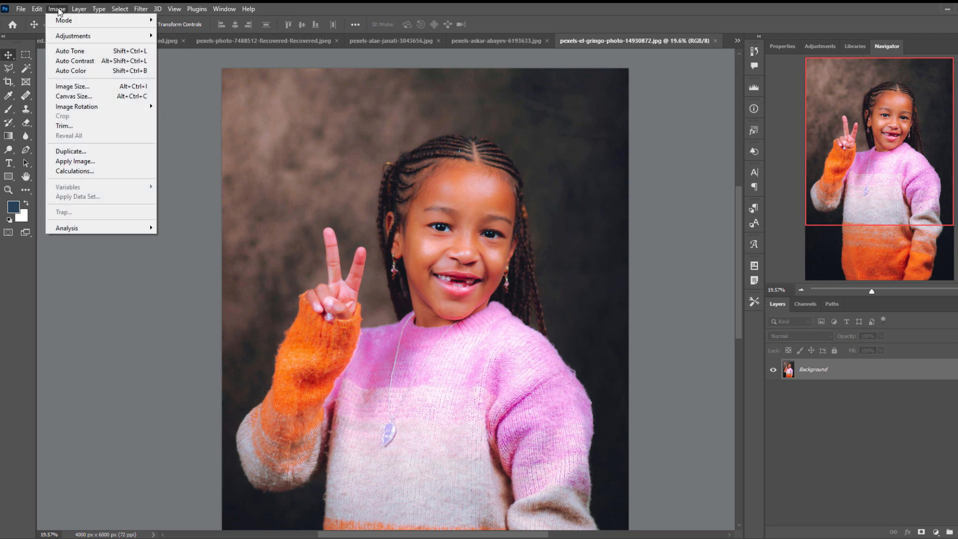
mouse_move(67, 37)
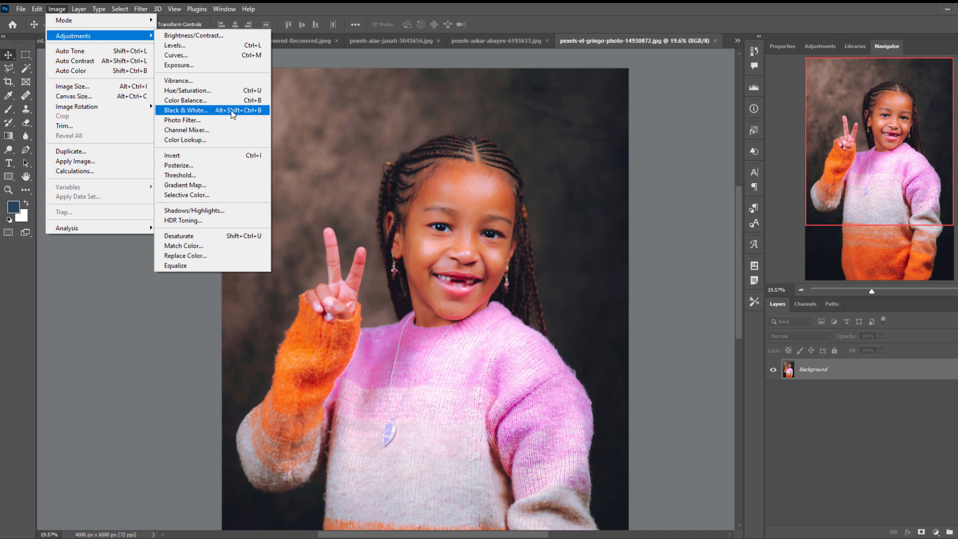
left_click(188, 111)
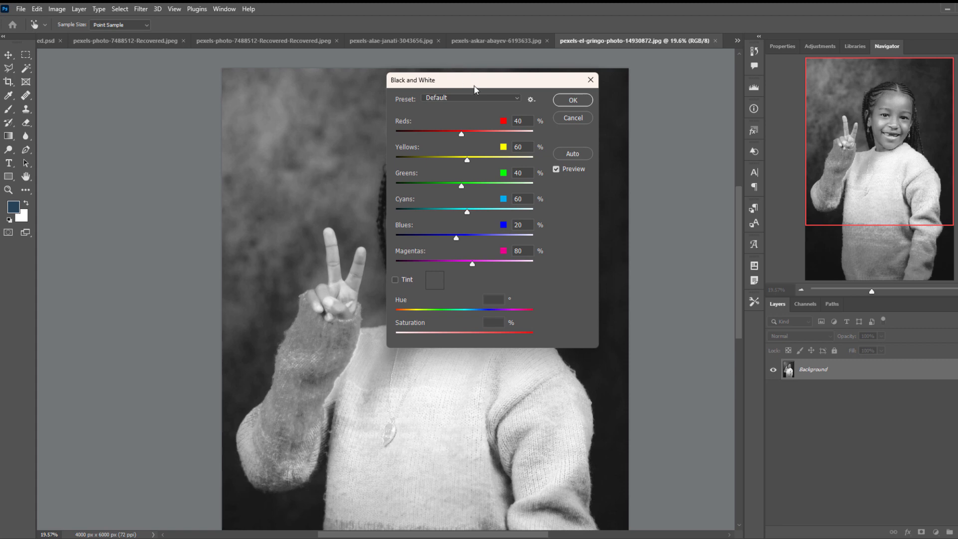
left_click_drag(410, 80, 70, 164)
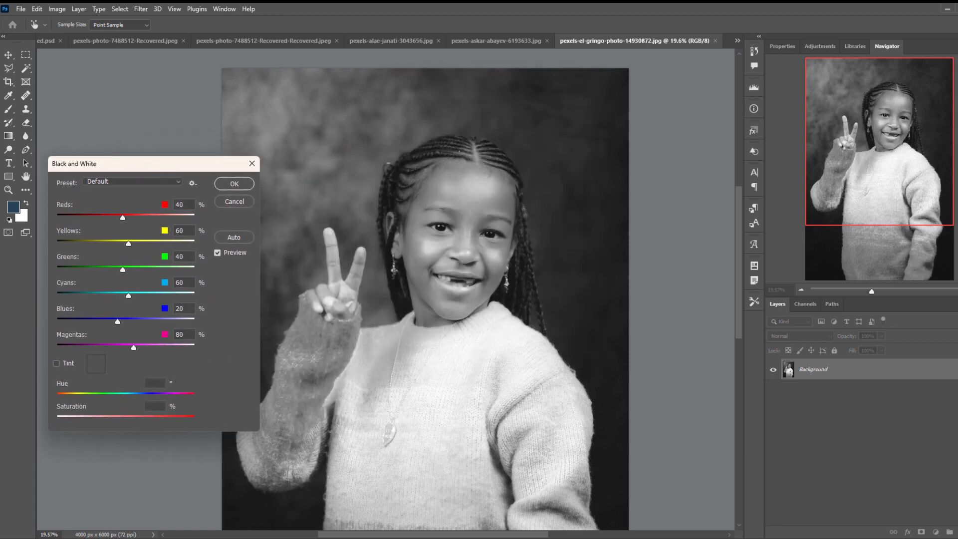
left_click_drag(463, 535, 438, 536)
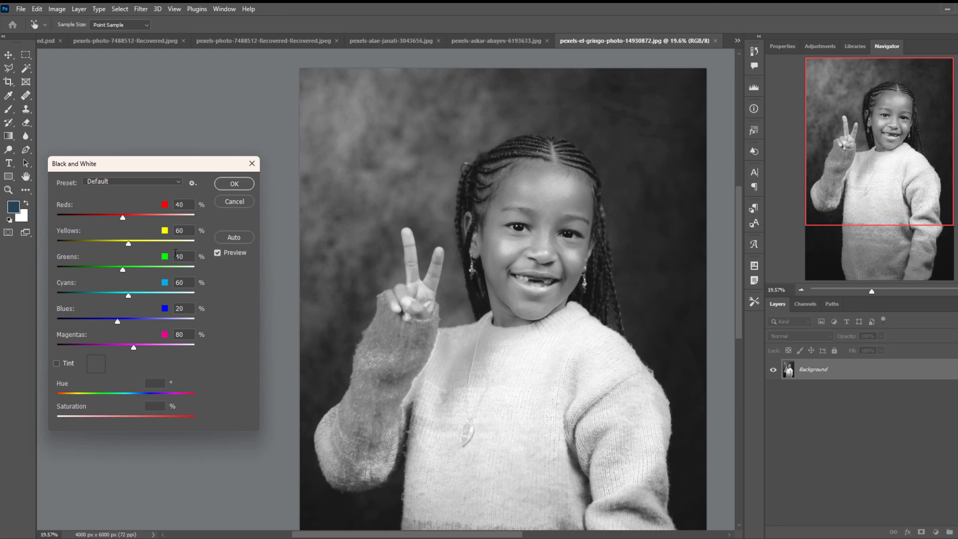
Set the Black and White adjustment's Reds to 74%, Yellows to 58%, Cyans to -32%, Blues to 94% and Magentas to 57%.
mouse_move(121, 218)
left_mouse_down()
mouse_move(193, 223)
mouse_move(132, 223)
left_mouse_up()
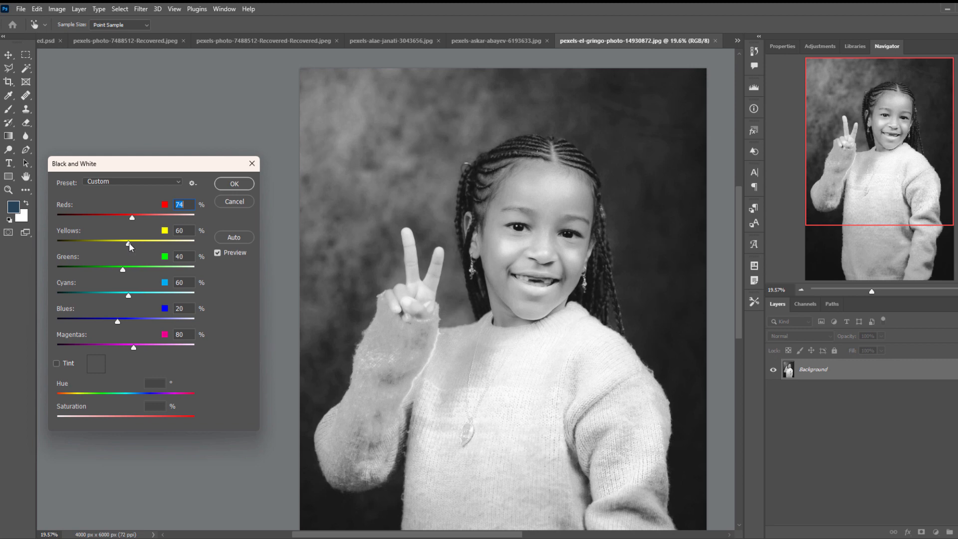
mouse_move(130, 244)
left_mouse_down()
mouse_move(146, 245)
mouse_move(118, 245)
mouse_move(128, 244)
left_mouse_up()
left_click_drag(130, 297, 102, 297)
left_click_drag(133, 348, 133, 322)
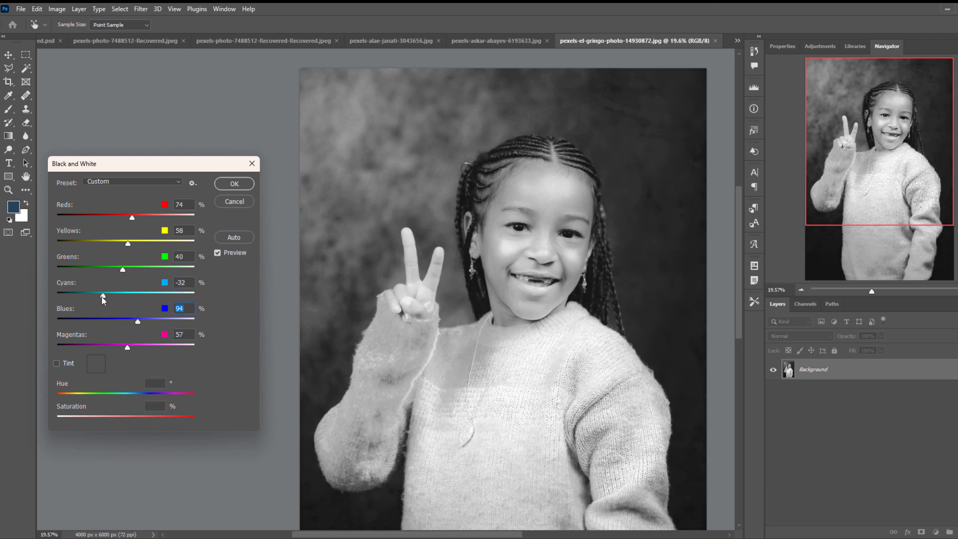
Set Reds to 17%, Yellows to 77%, Greens to 28%, Cyans to 202%, Blues to -149% and Magentas to -51%, and apply the black-and-white conversion.
left_click_drag(102, 298, 119, 270)
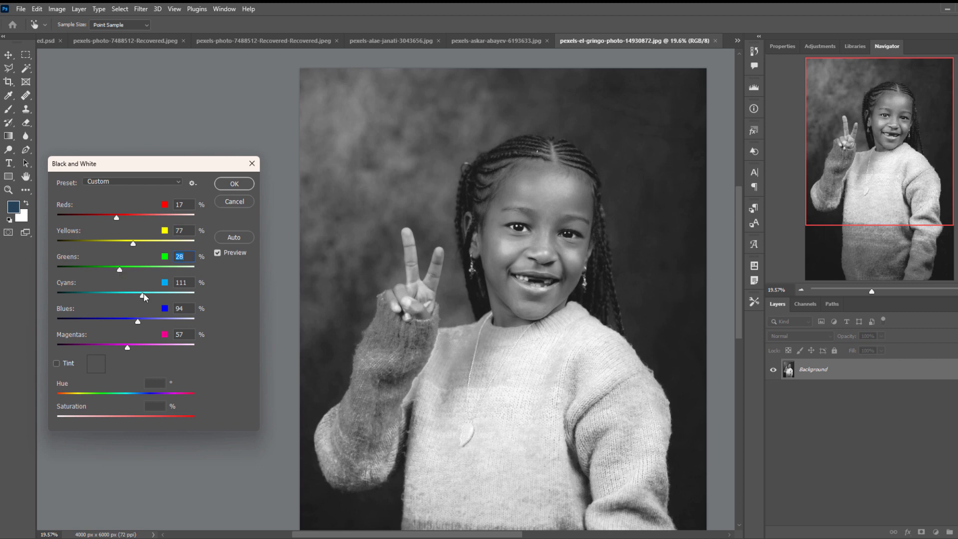
left_click_drag(164, 299, 70, 319)
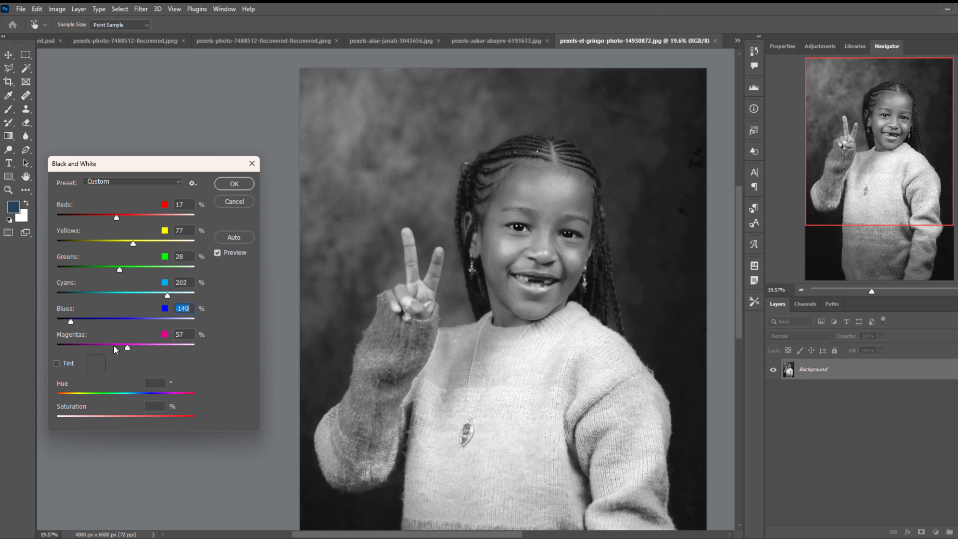
left_click_drag(125, 348, 98, 344)
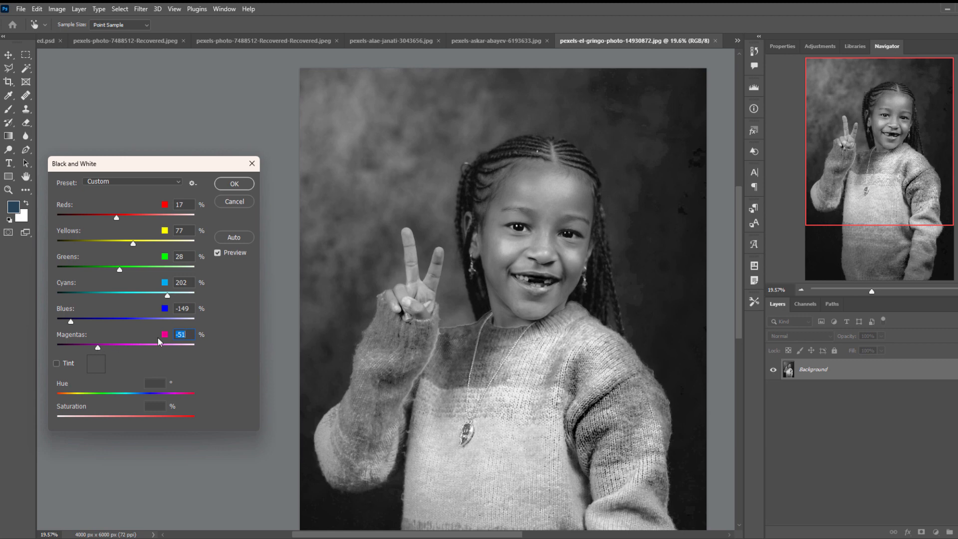
left_click(237, 187)
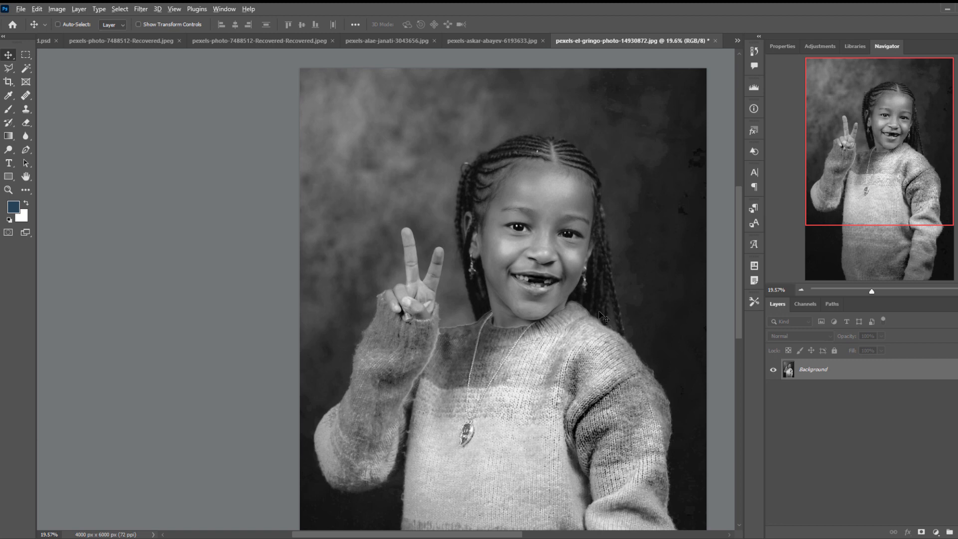
scroll(602, 317, "down", 2)
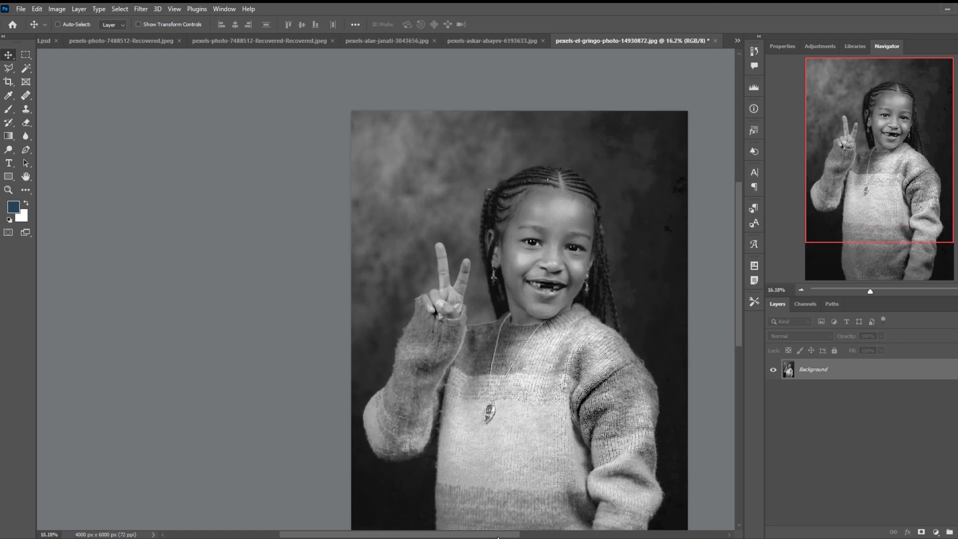
left_click_drag(487, 536, 523, 536)
scroll(540, 363, "down", 4)
scroll(540, 363, "down", 2)
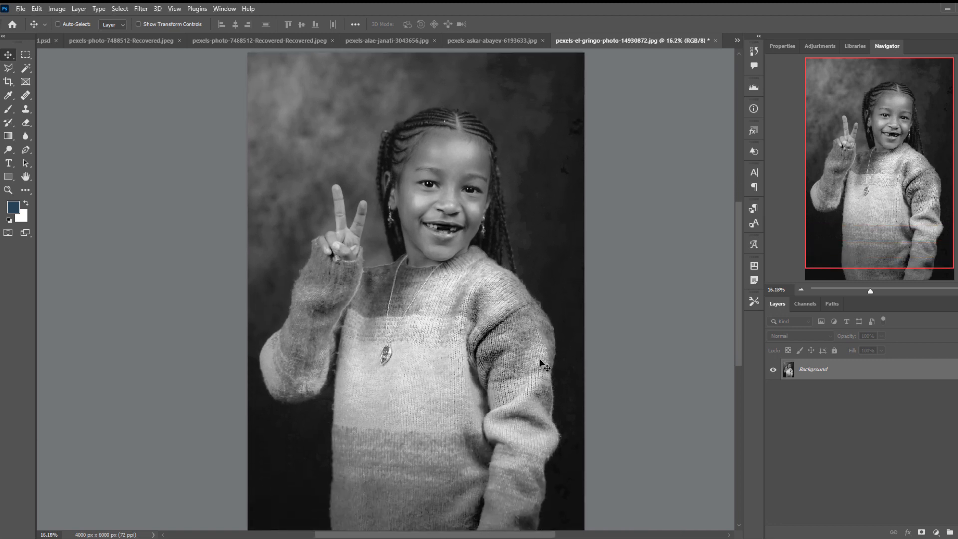